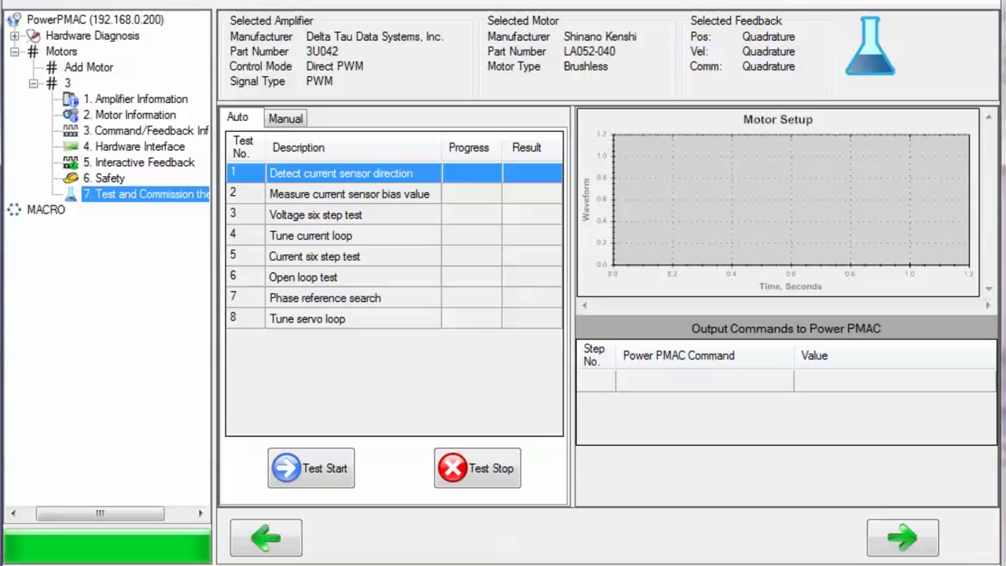
Switch to manual testing and review the parameters of the current sensor direction and current sensor bias tests.
left_click(287, 118)
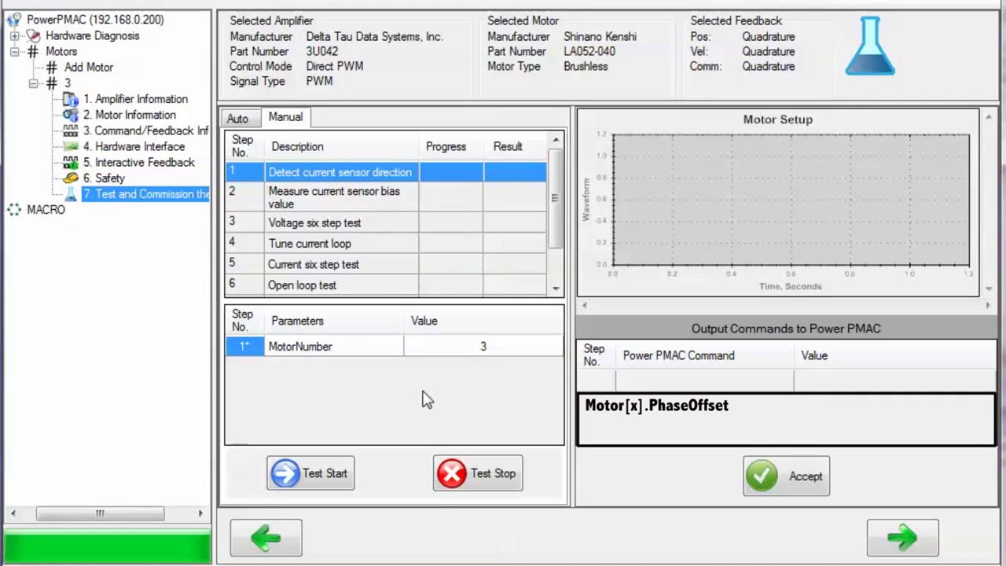
left_click(438, 348)
key("Down")
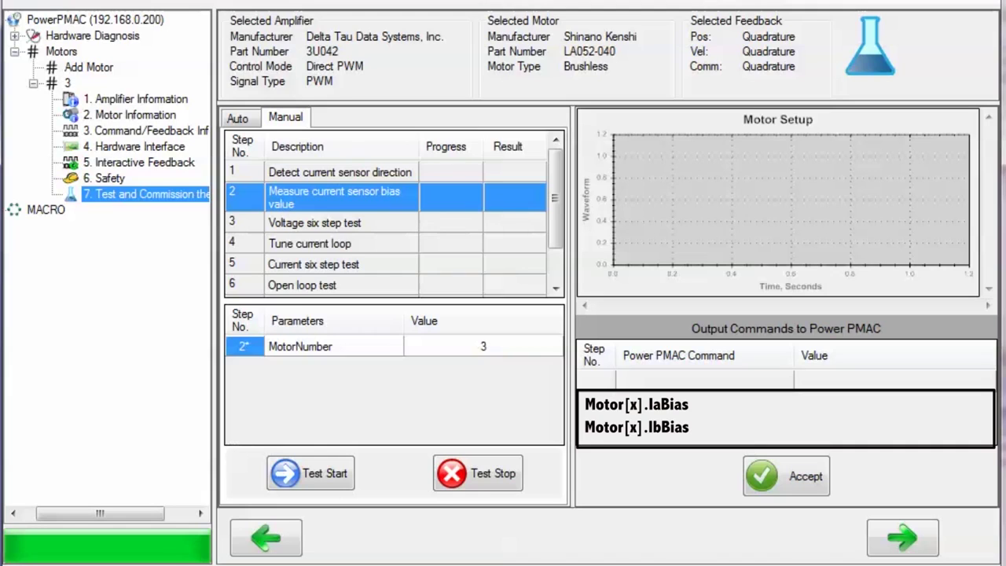
left_click(454, 346)
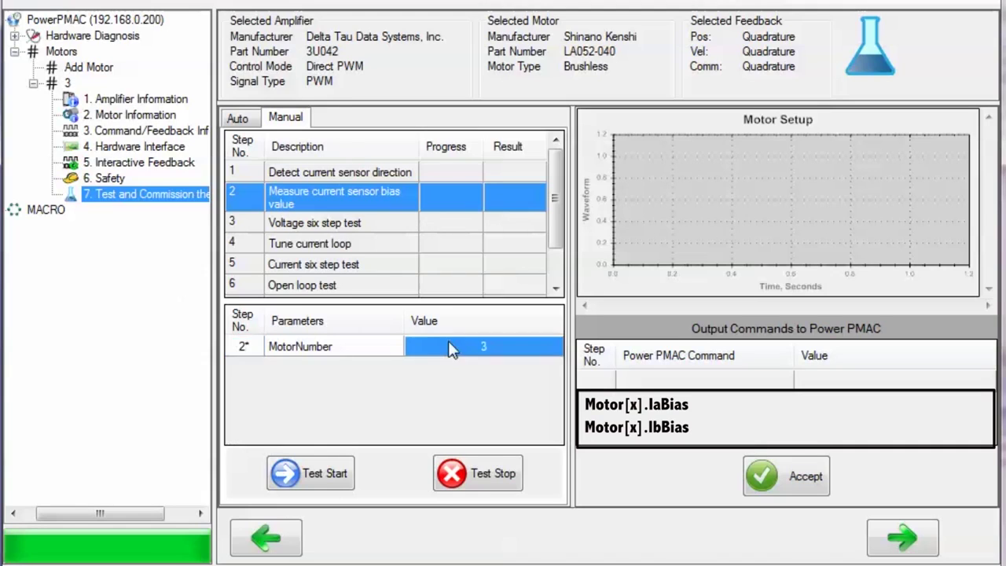
Review the voltage six step test's motor number, magnitude and commutation size parameters.
left_click(391, 226)
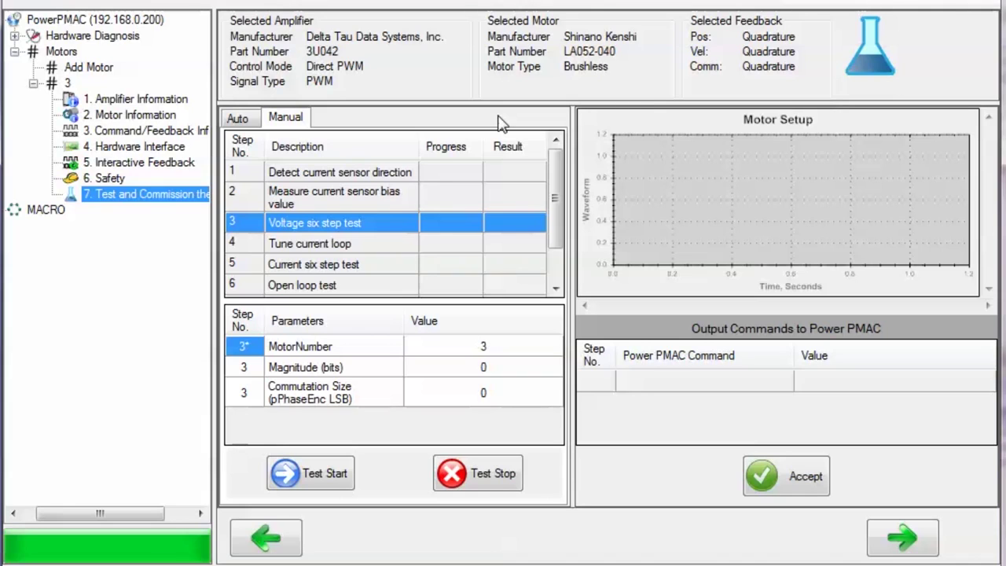
left_click(530, 353)
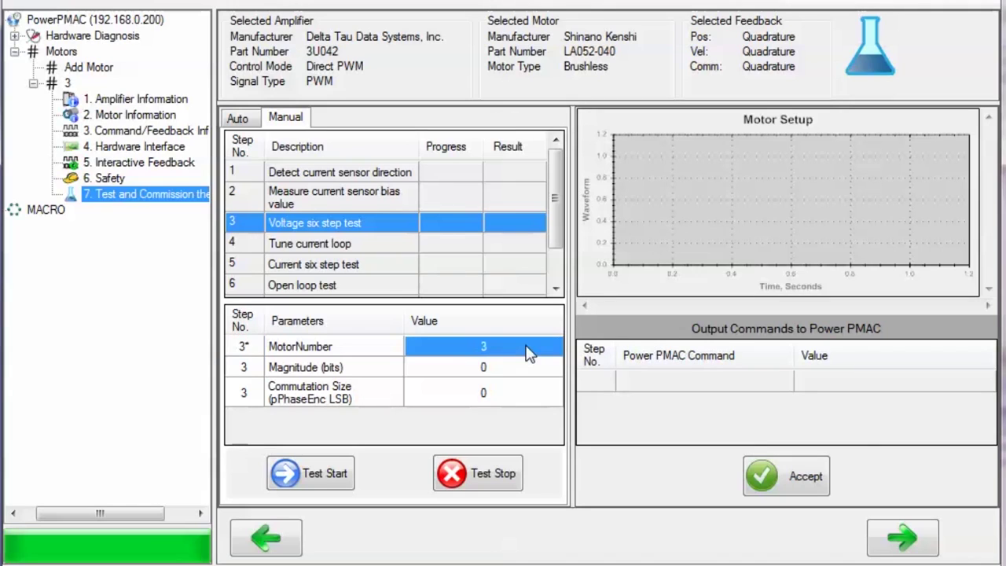
left_click(538, 366)
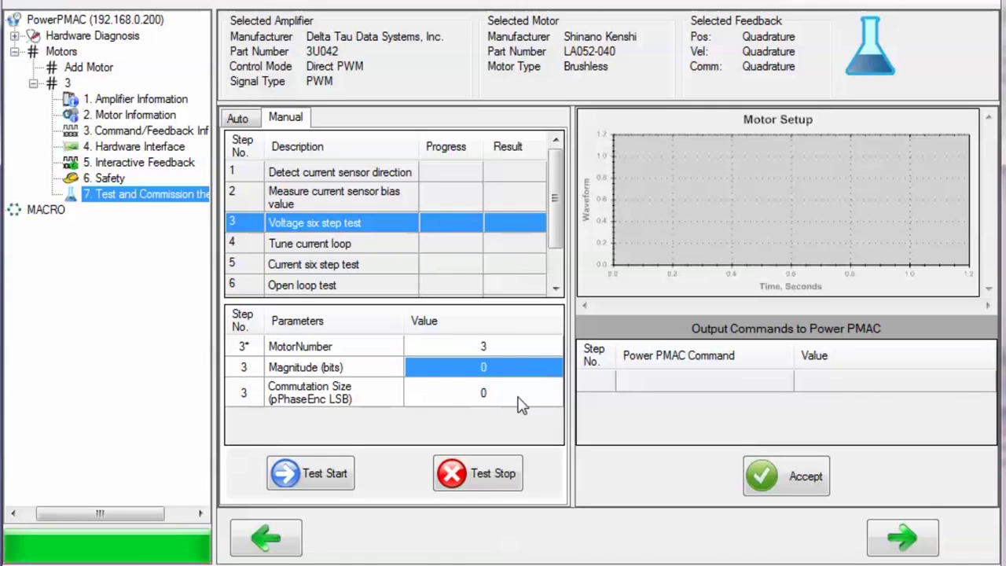
left_click(519, 398)
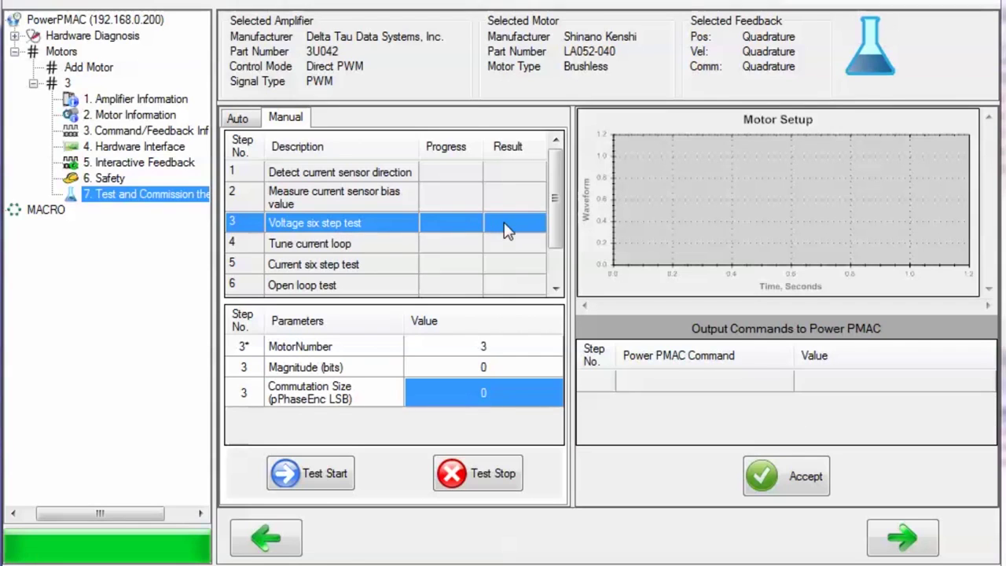
Review the Tune current loop test's motor number, magnitude, duration and desired bandwidth parameters.
left_click(361, 249)
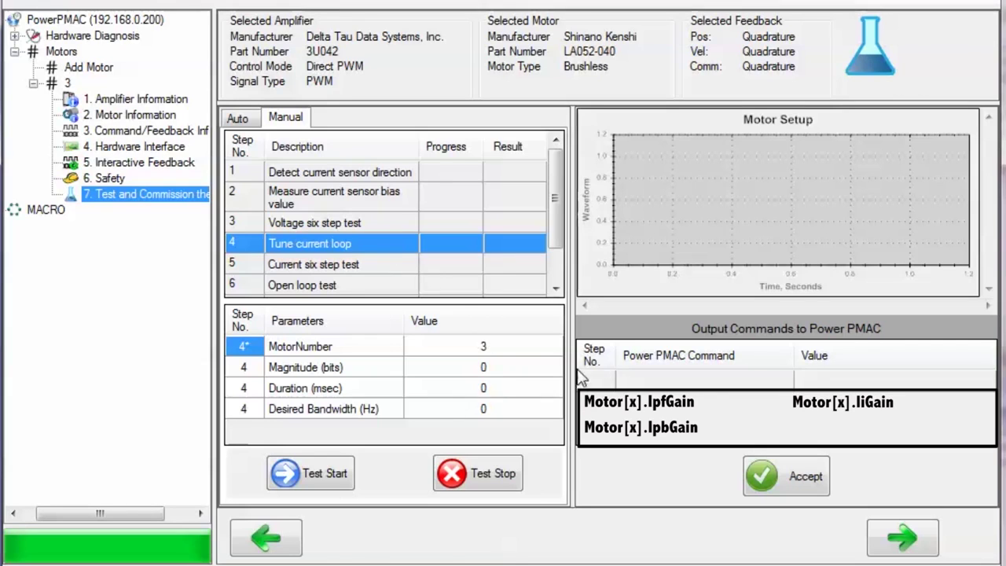
left_click(542, 352)
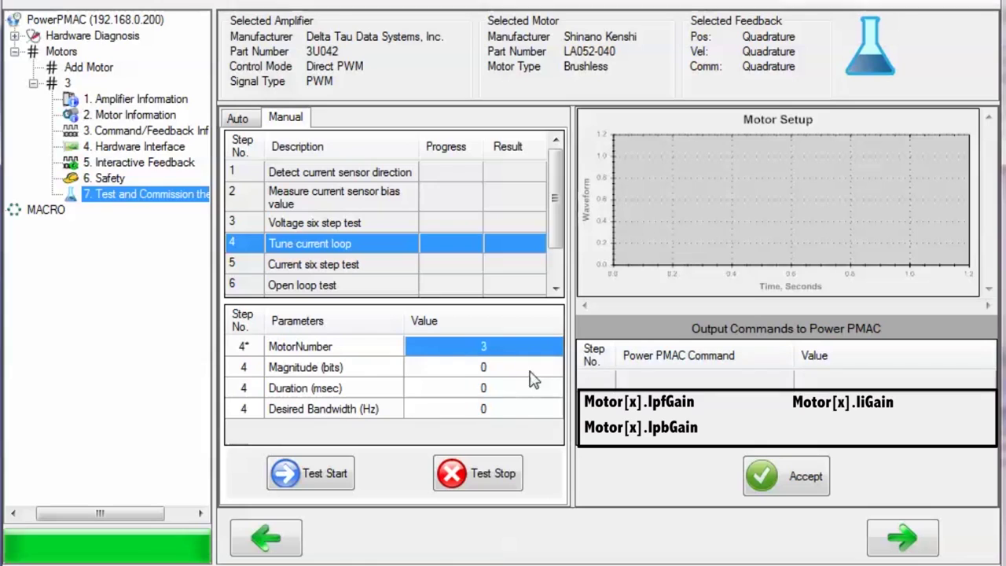
left_click(531, 367)
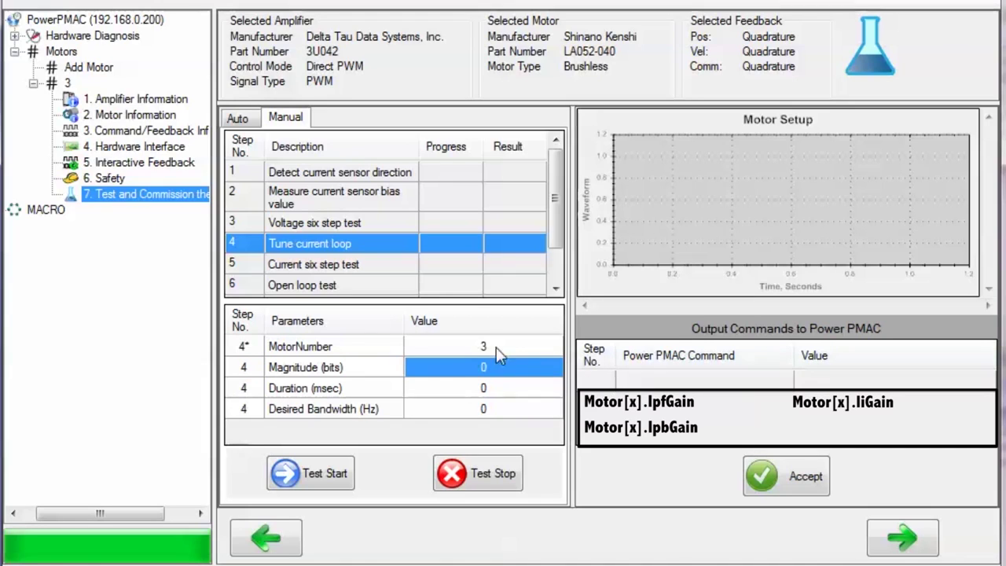
left_click(506, 393)
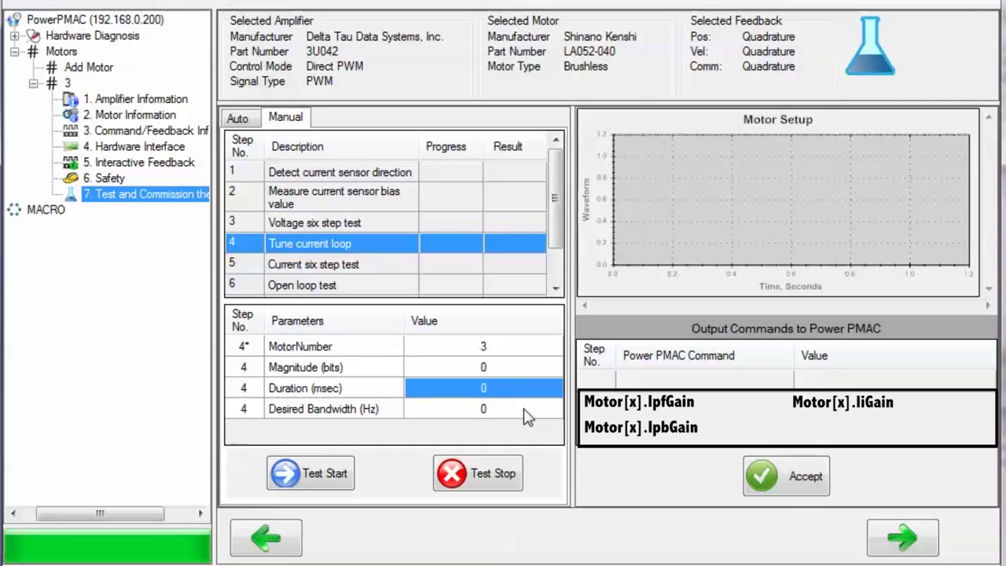
left_click(524, 410)
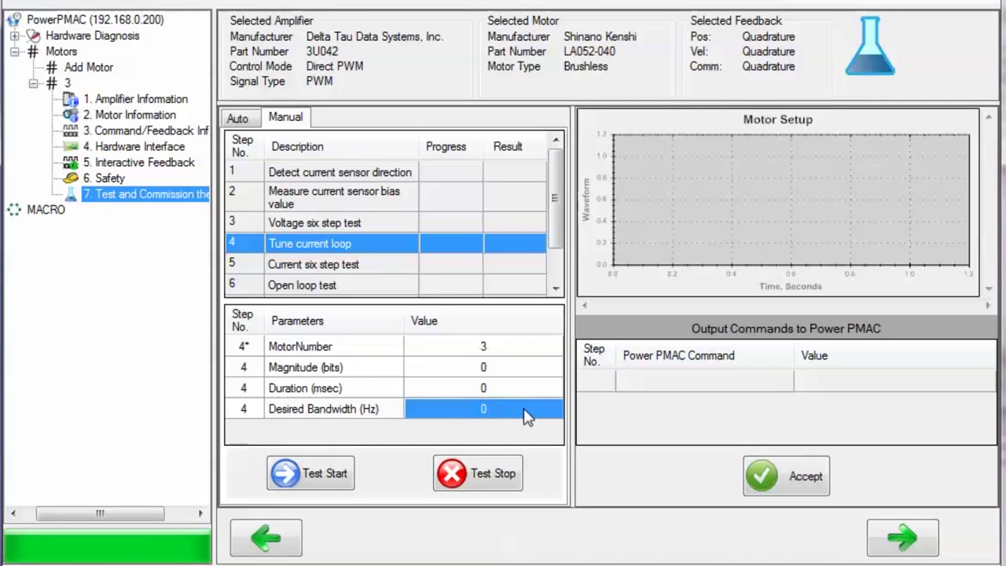
Review the current six step test's motor number, magnitude and commutation size parameters.
left_click(378, 267)
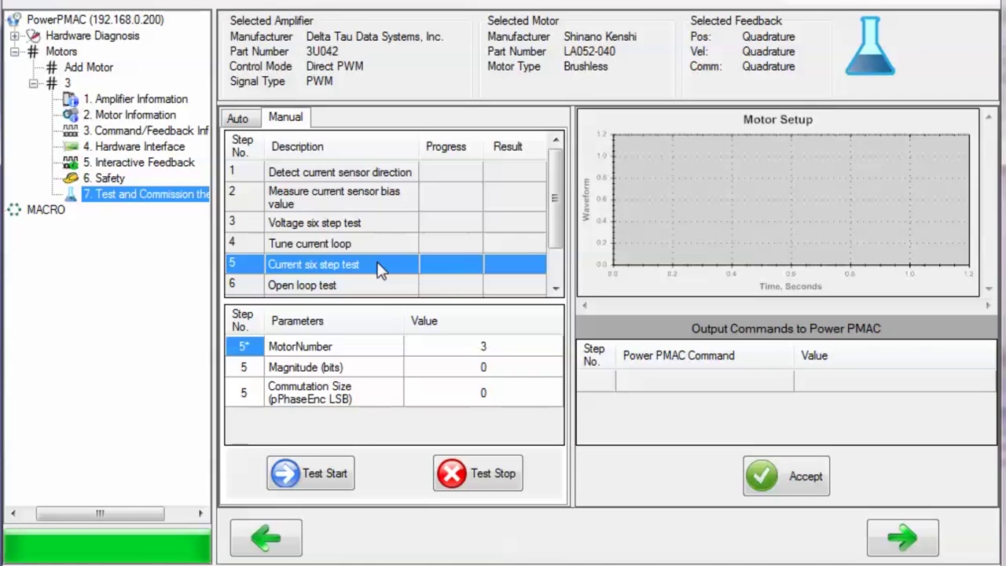
left_click(515, 351)
left_click(522, 370)
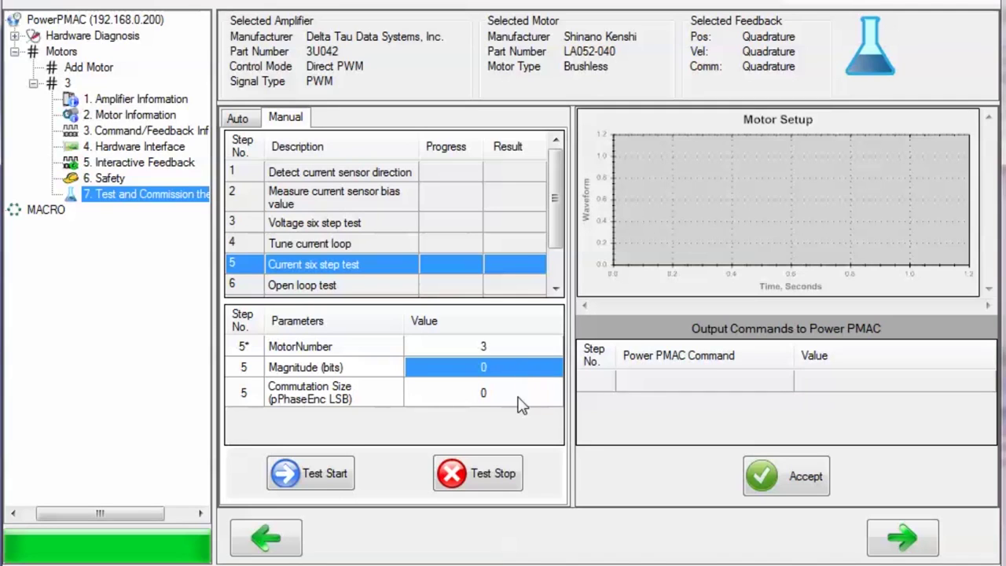
left_click(521, 391)
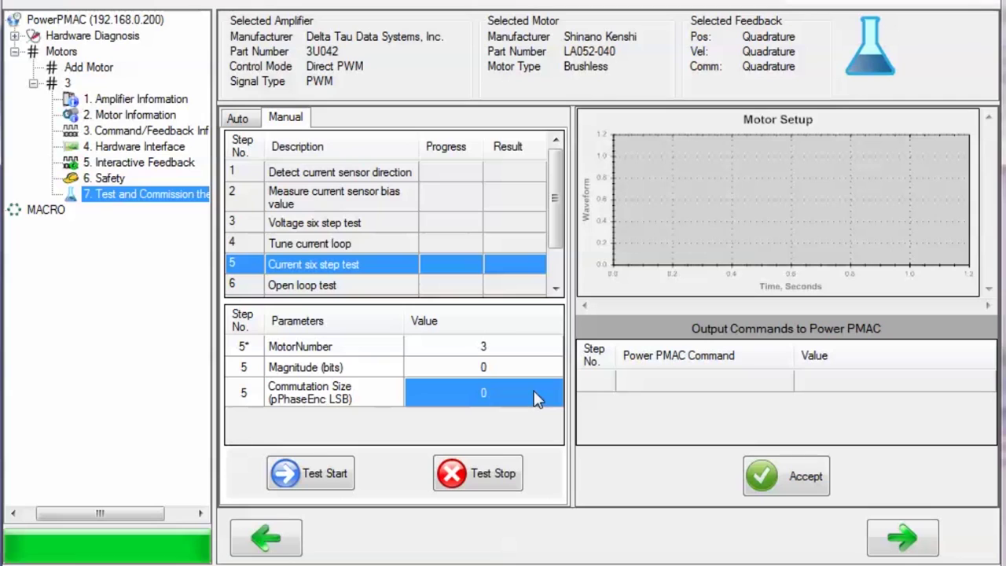
key("Return")
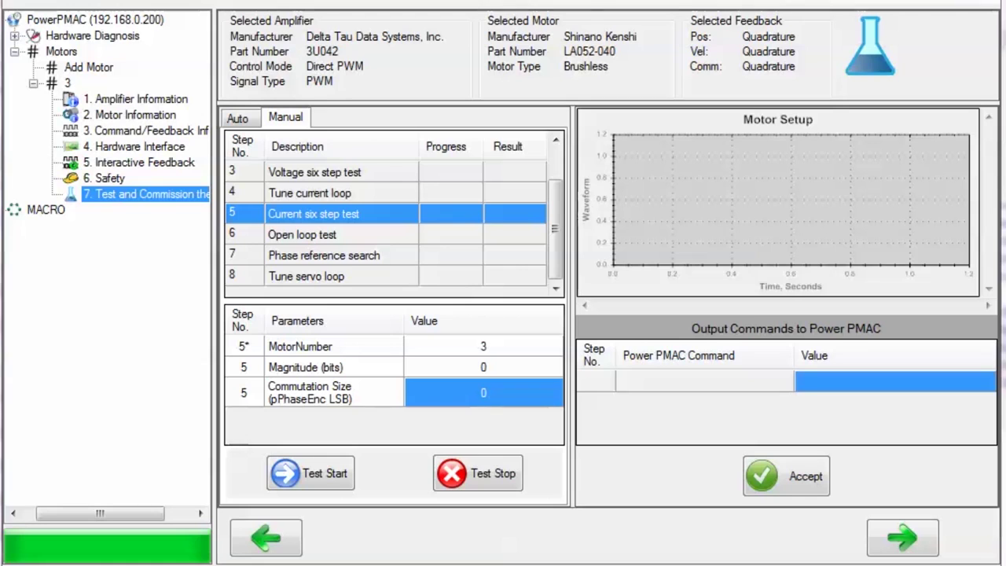
Review the open loop test's motor number, magnitude, duration and iterations parameters.
scroll(382, 285, "up", 2)
left_click(382, 286)
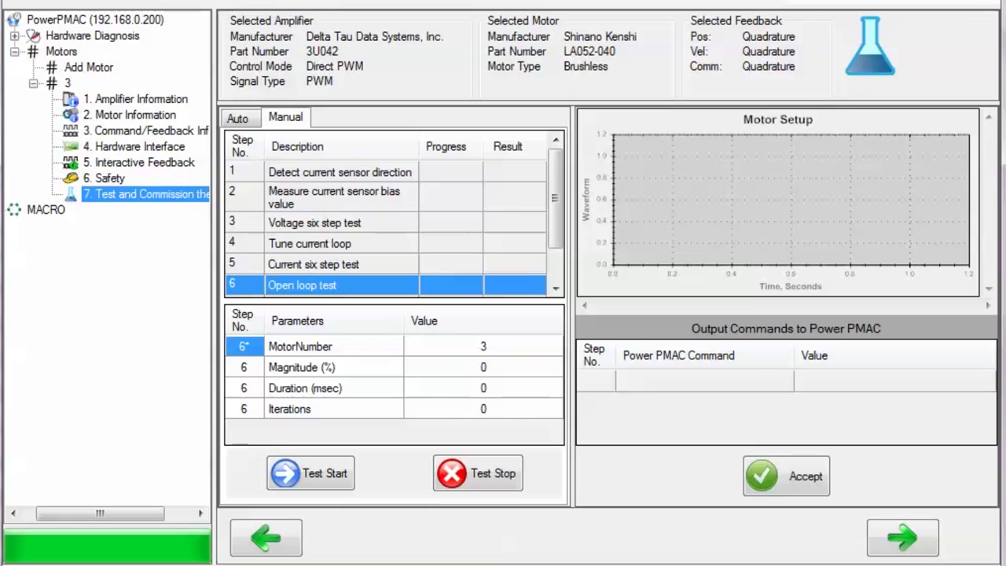
left_click(539, 349)
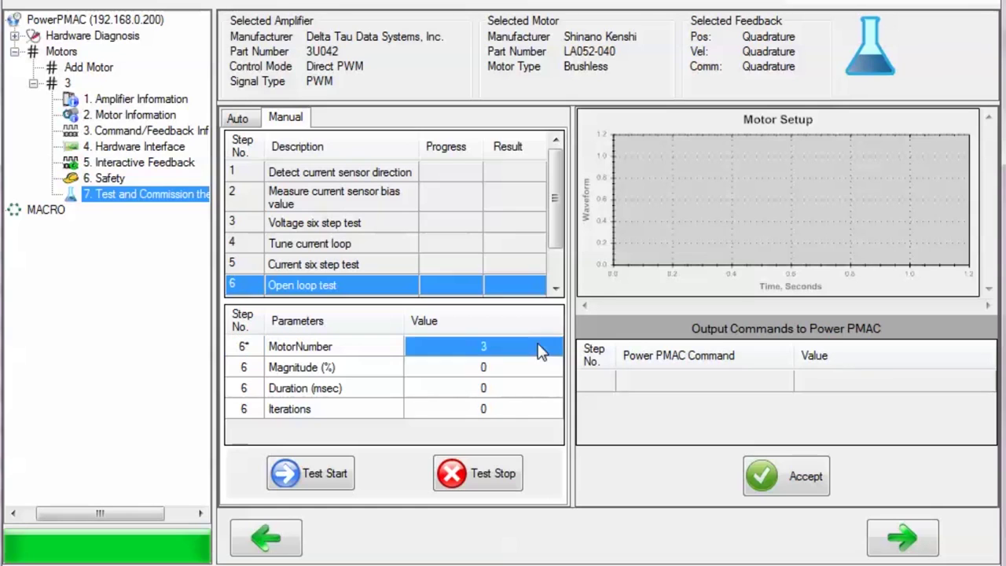
left_click(507, 369)
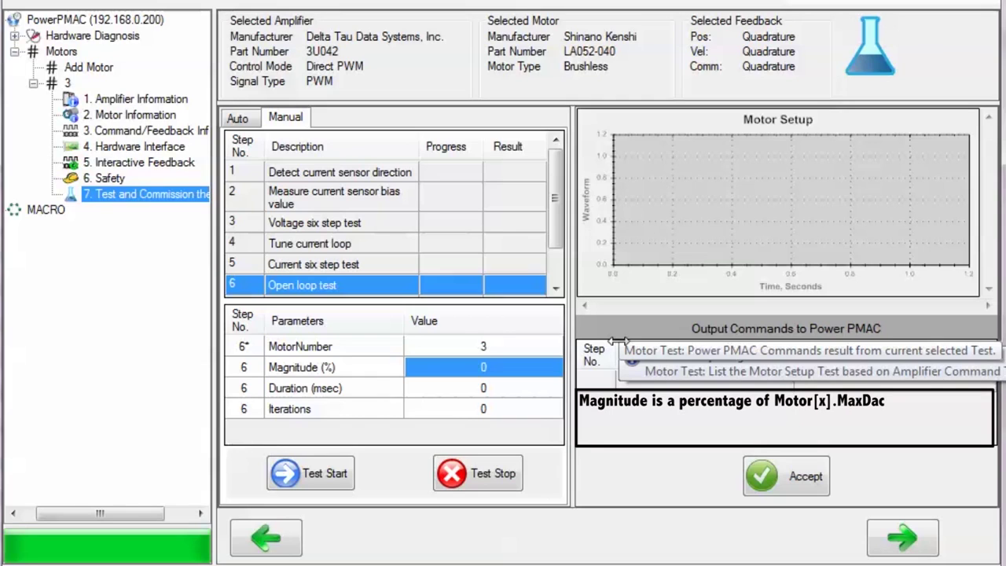
left_click(539, 394)
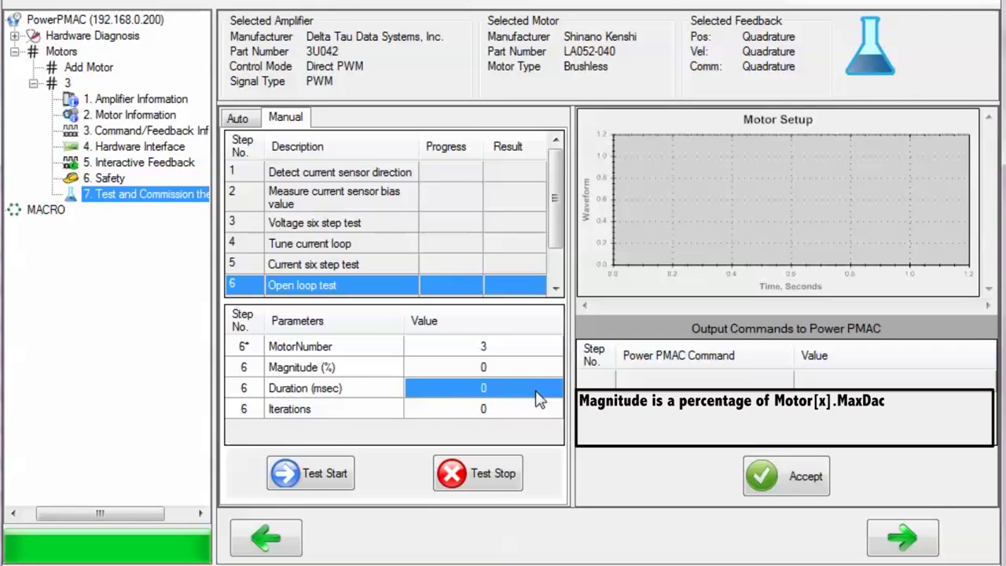
left_click(537, 416)
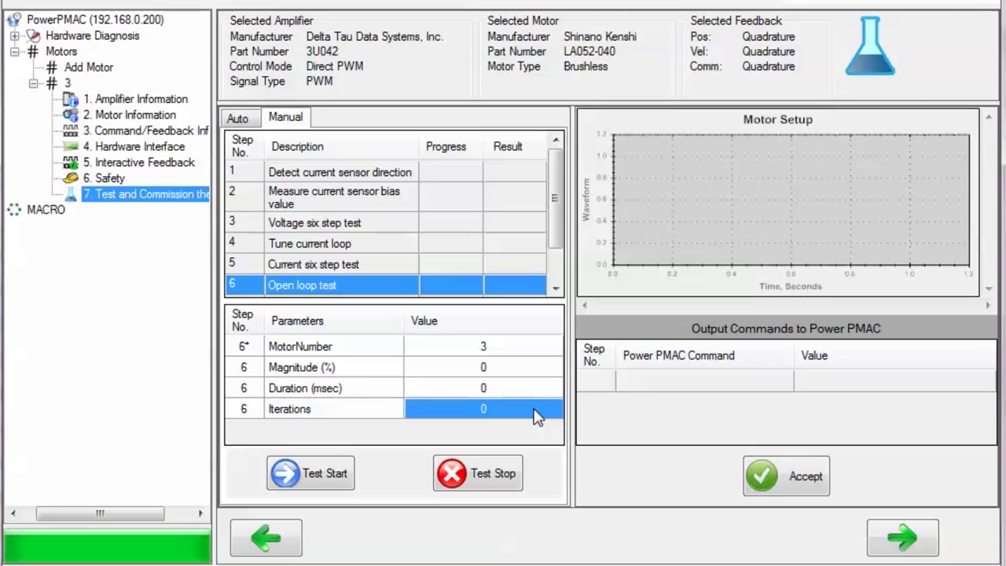
key("Return")
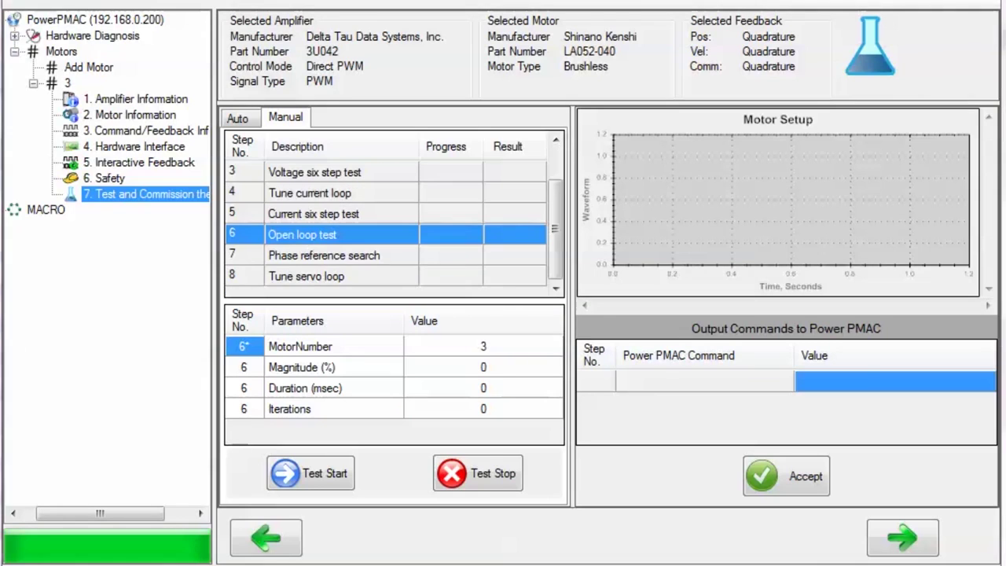
Review the phase reference search's motor number, phasing method, magnitude and phase search time parameters.
left_click(401, 253)
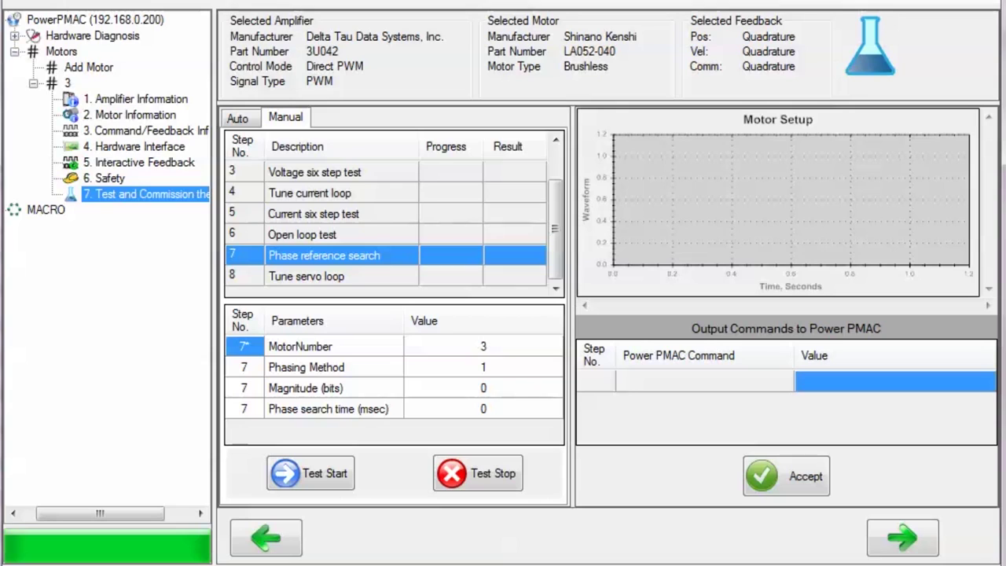
left_click(525, 352)
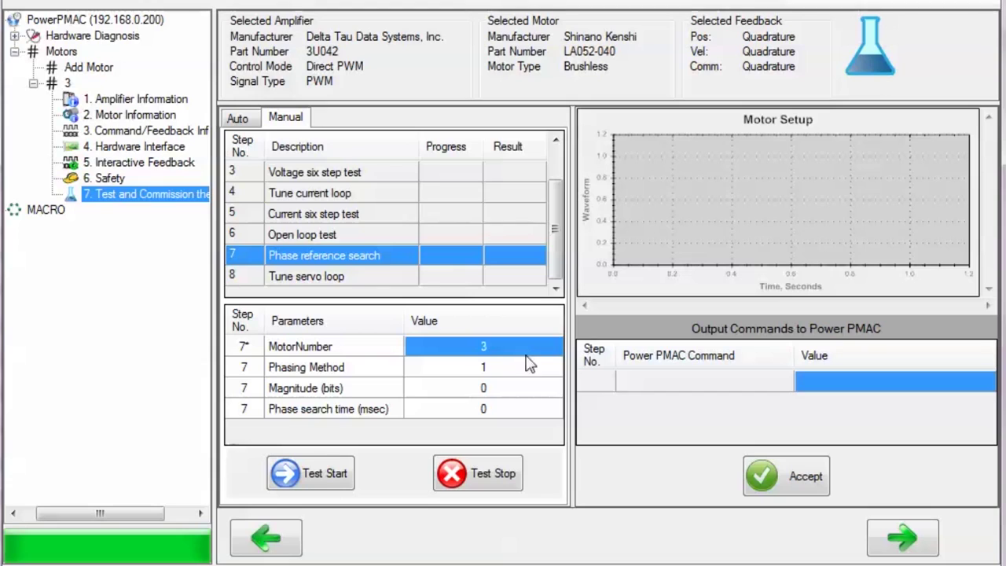
left_click(526, 369)
left_click(531, 391)
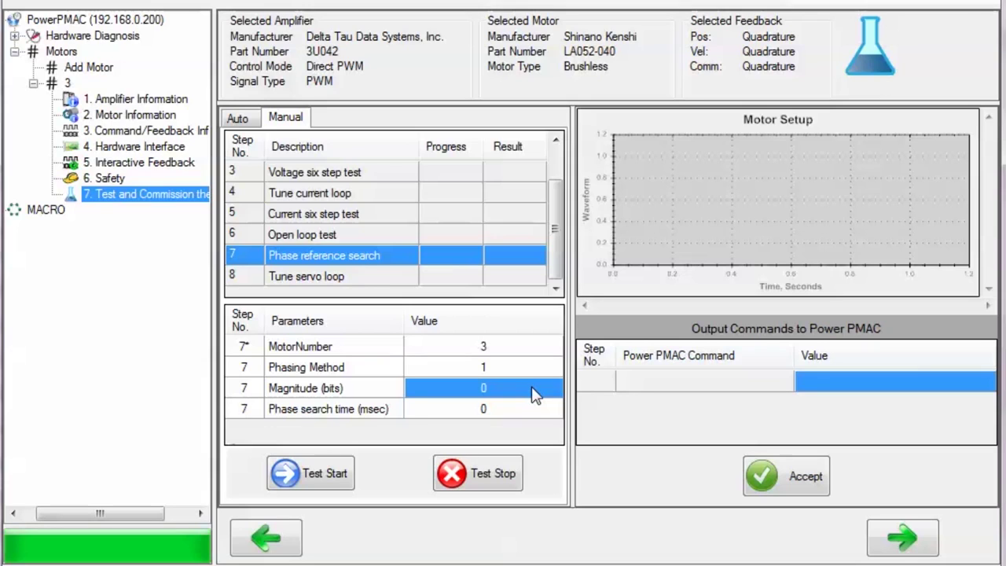
left_click(525, 414)
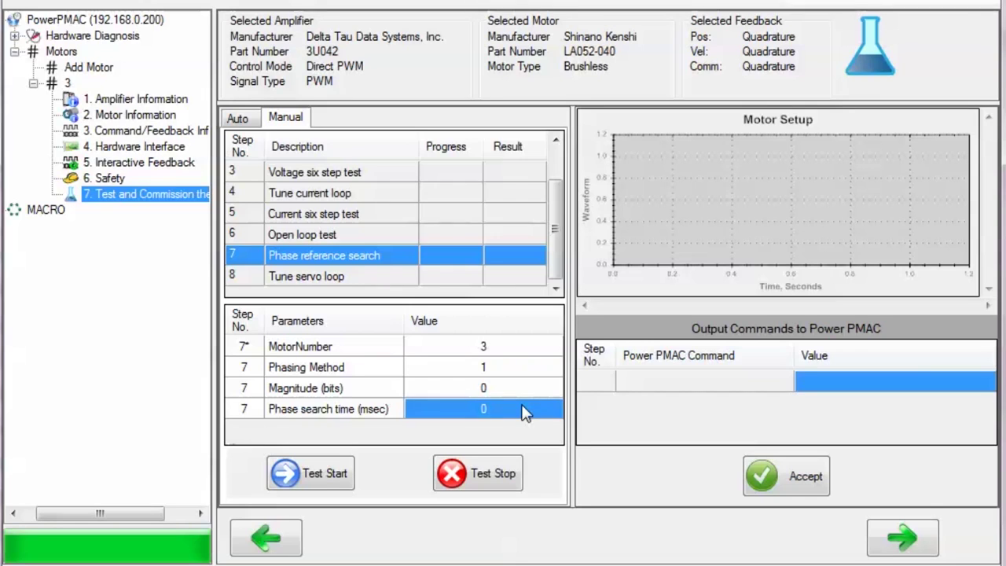
left_click(503, 367)
left_click(504, 369)
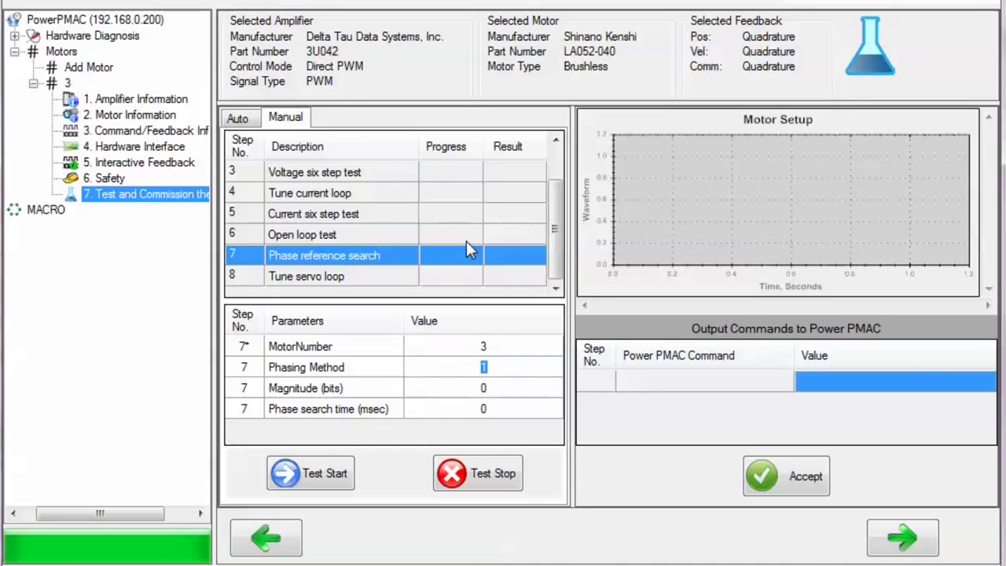
Review the Tune servo loop test's motor number, magnitude, duration, minimum move size and velocity mode parameters.
left_click(403, 278)
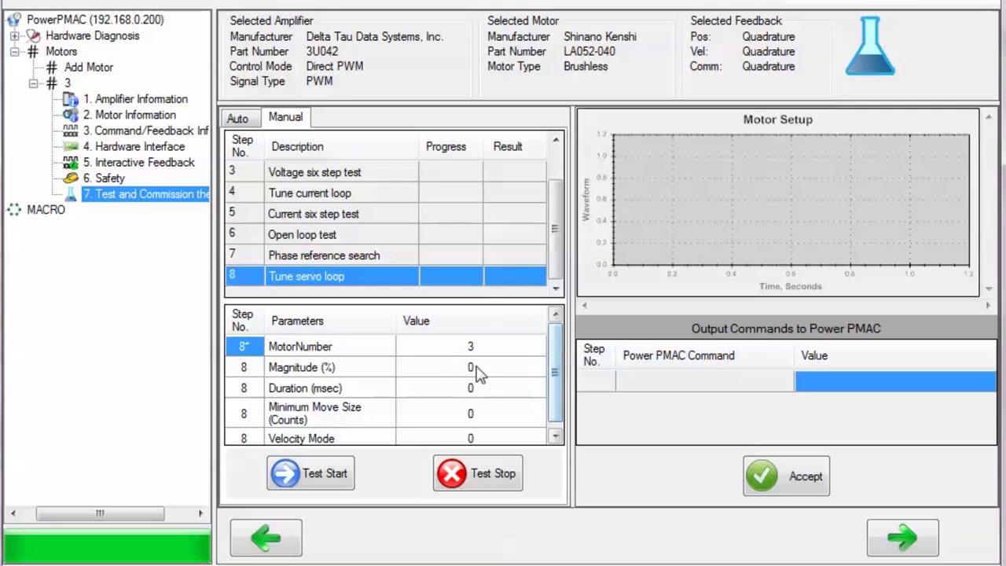
left_click(530, 346)
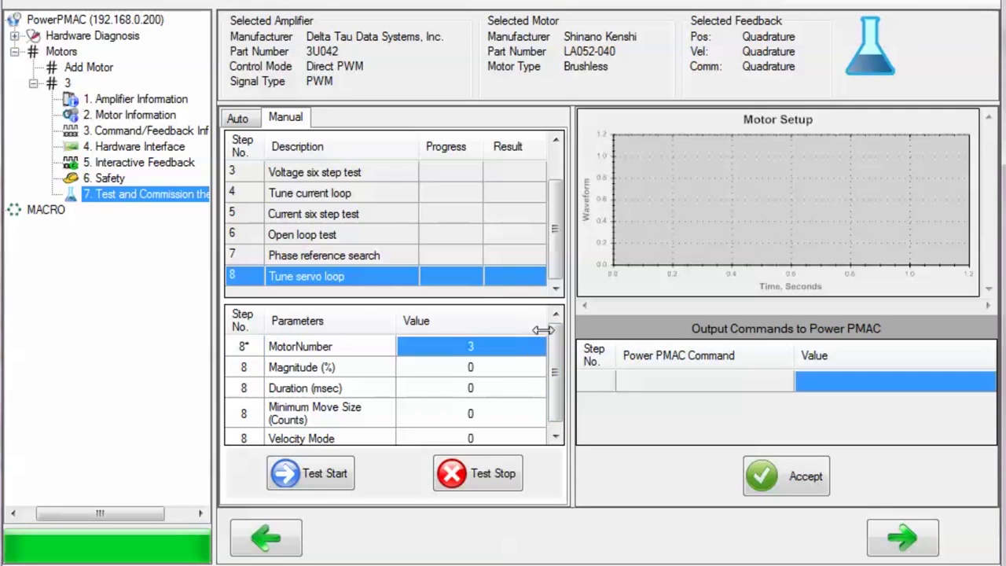
left_click(512, 375)
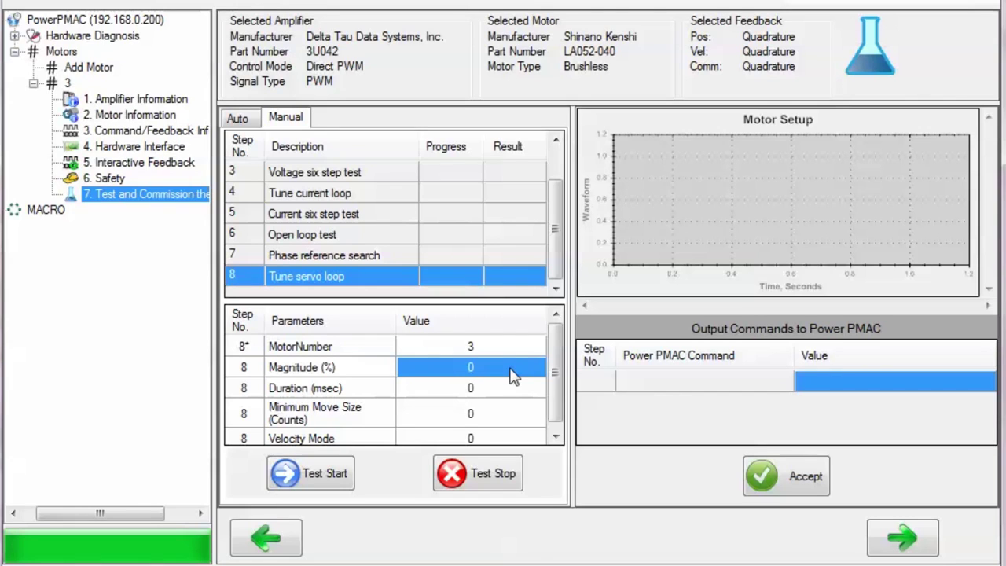
left_click(520, 393)
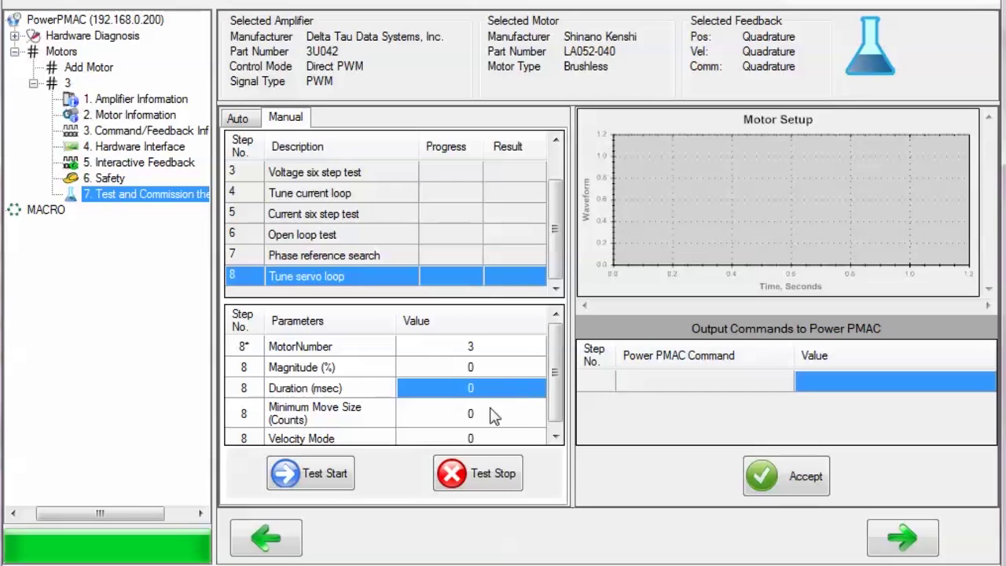
left_click(517, 415)
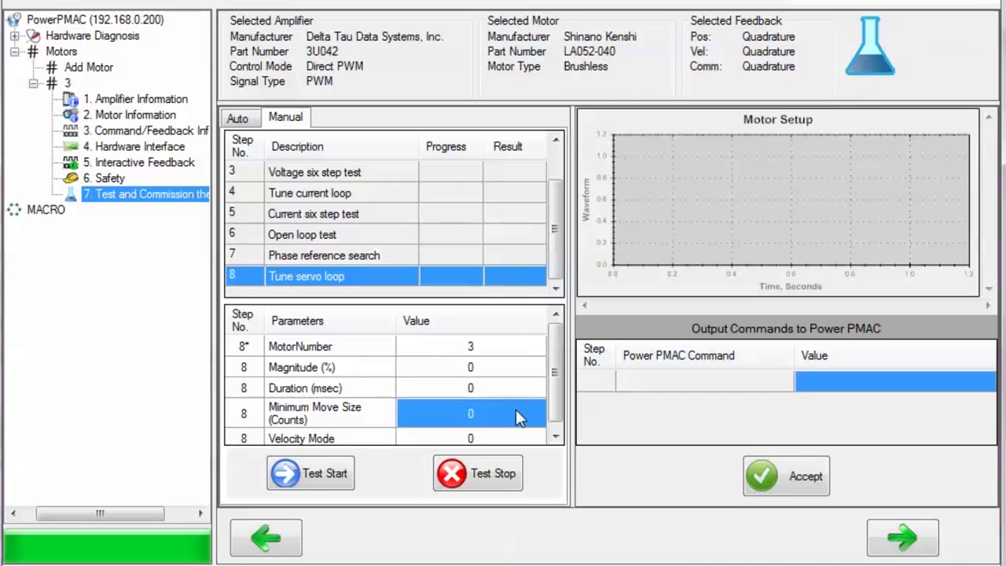
scroll(555, 404, "down", 1)
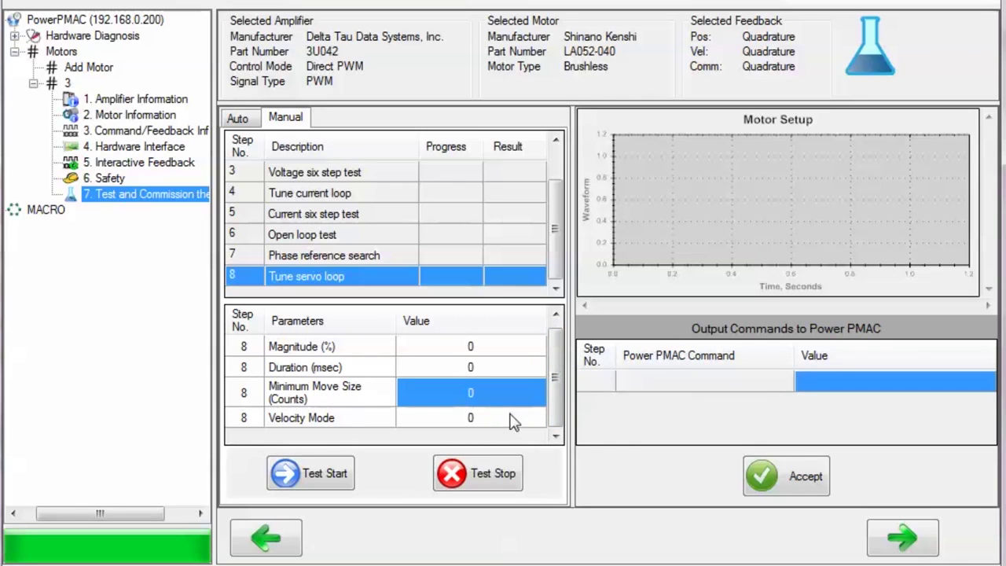
left_click(511, 421)
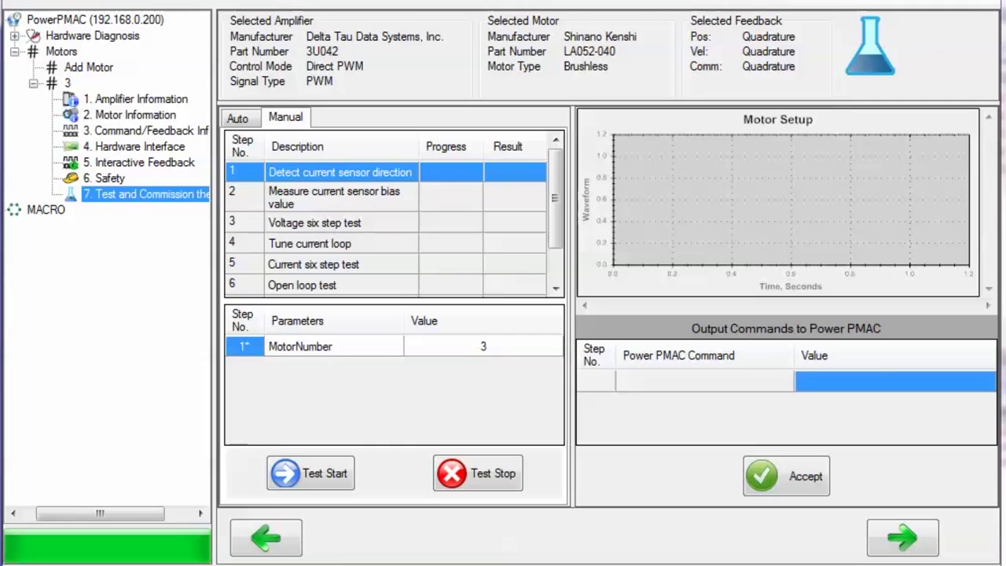
Run the Detect current sensor direction test on motor 3.
left_click(526, 351)
left_click(346, 475)
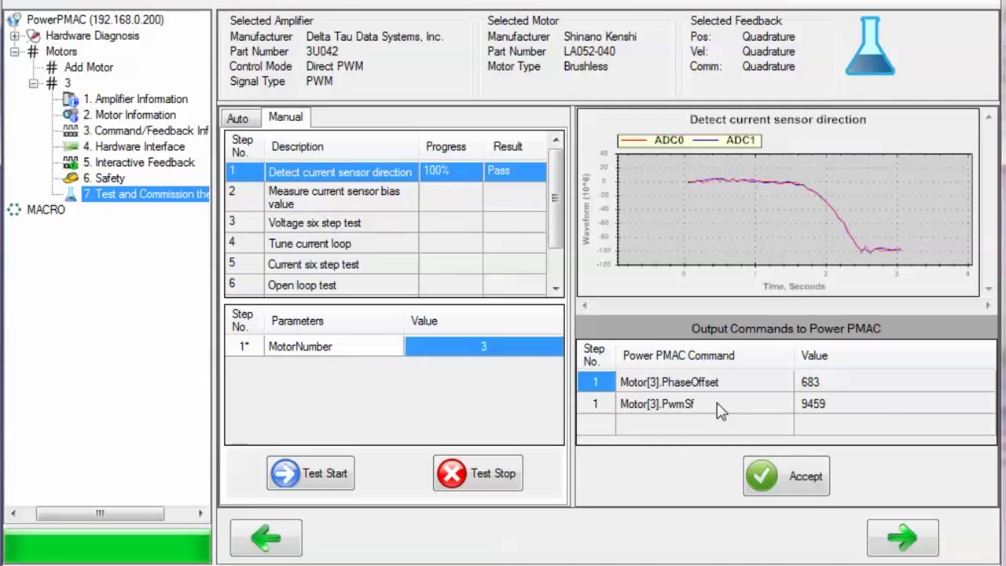
Accept the current sensor direction results and run the Measure current sensor bias value test on motor 3.
left_click(815, 495)
left_click(393, 207)
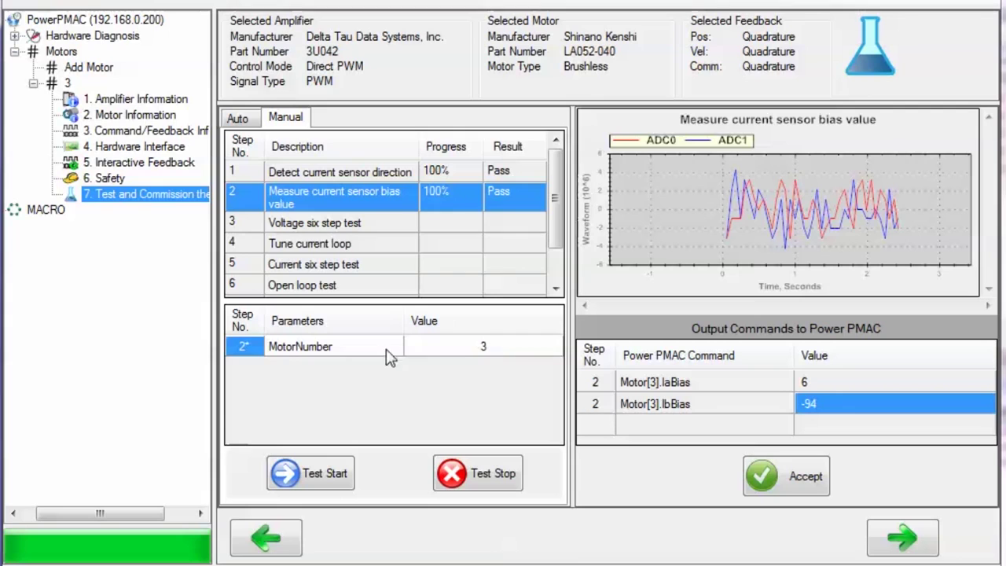
left_click(452, 352)
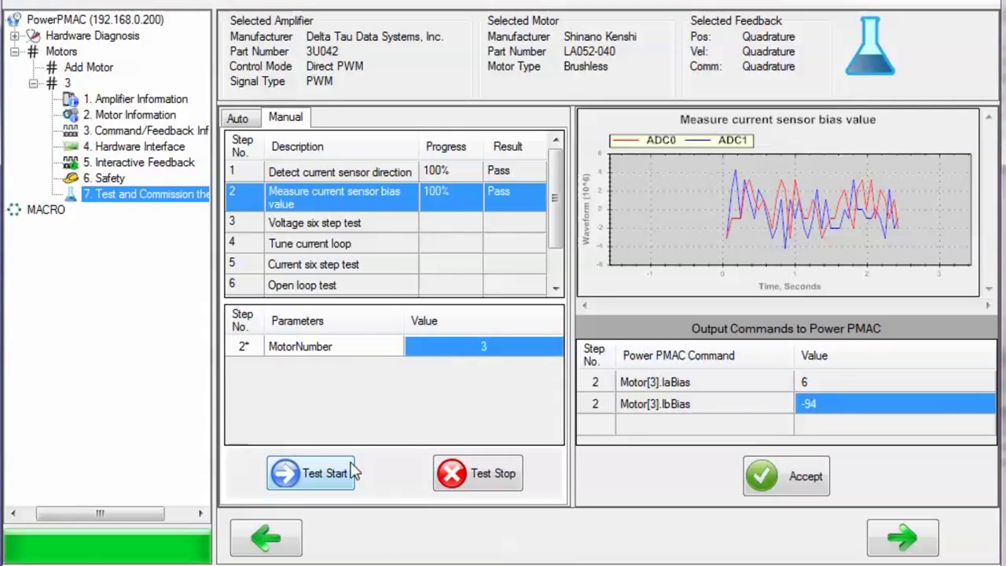
left_click(344, 486)
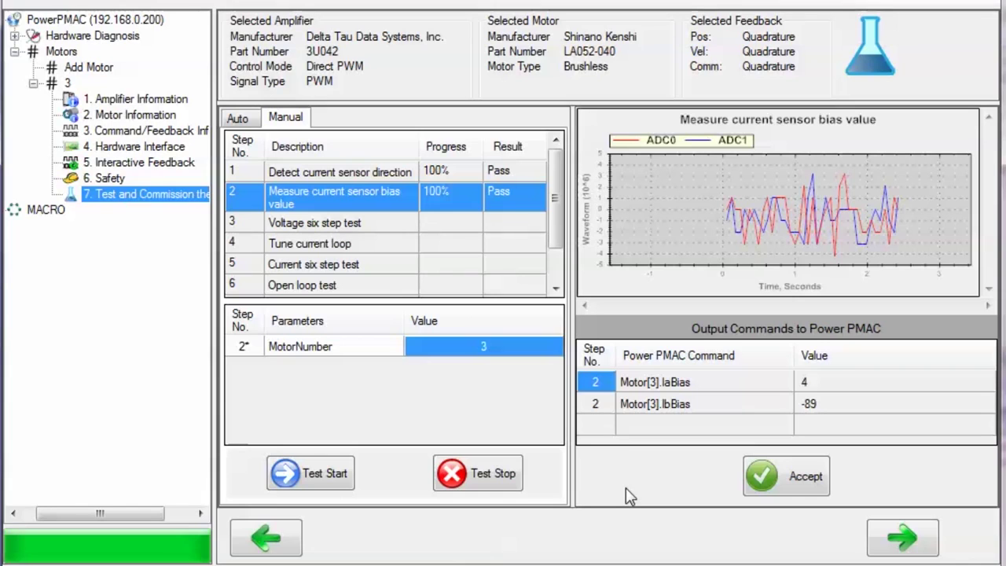
left_click(731, 385)
left_click(717, 409)
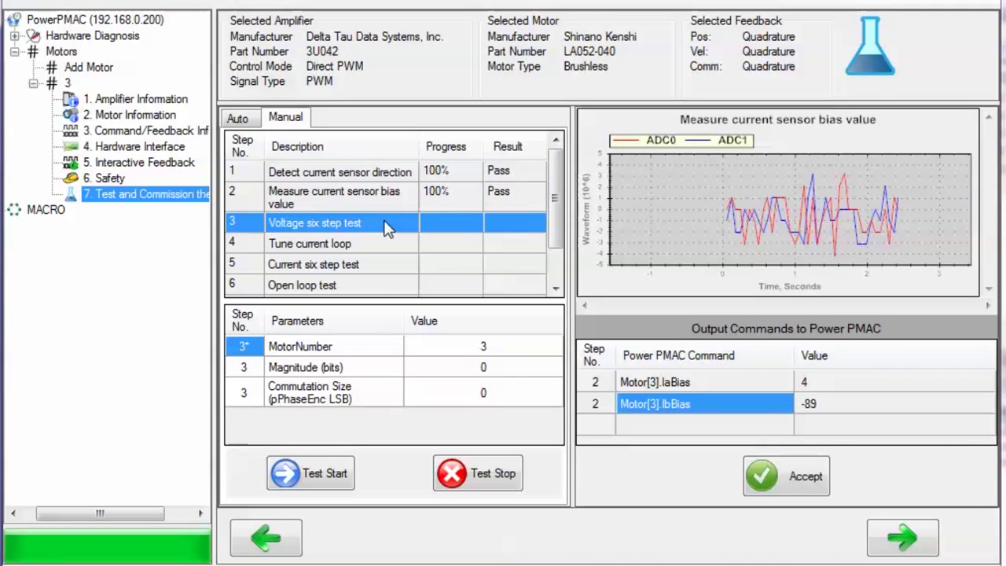
Set the magnitude of motor 3's Voltage six step test to 3000 bits.
left_click(507, 356)
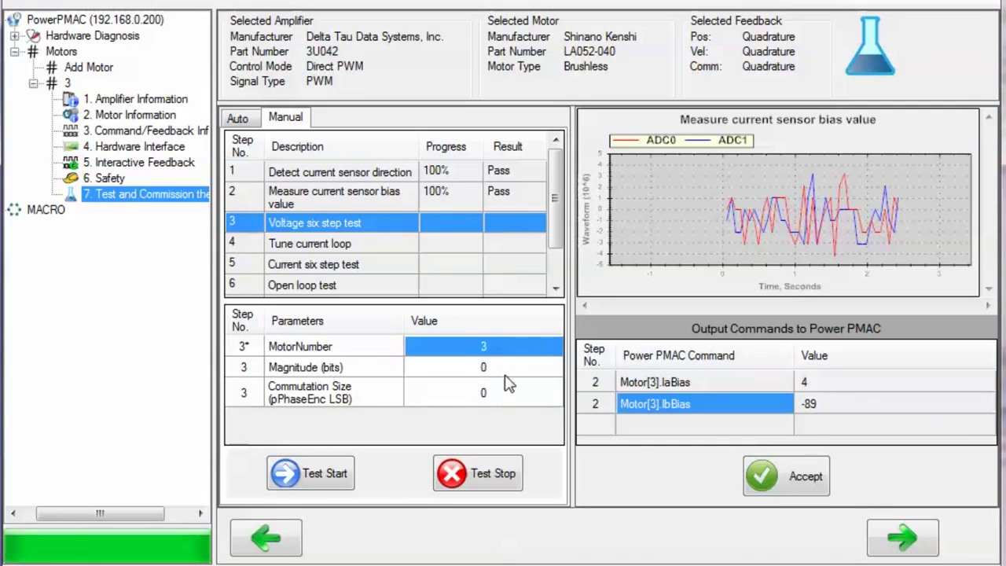
left_click(506, 372)
left_click(526, 368)
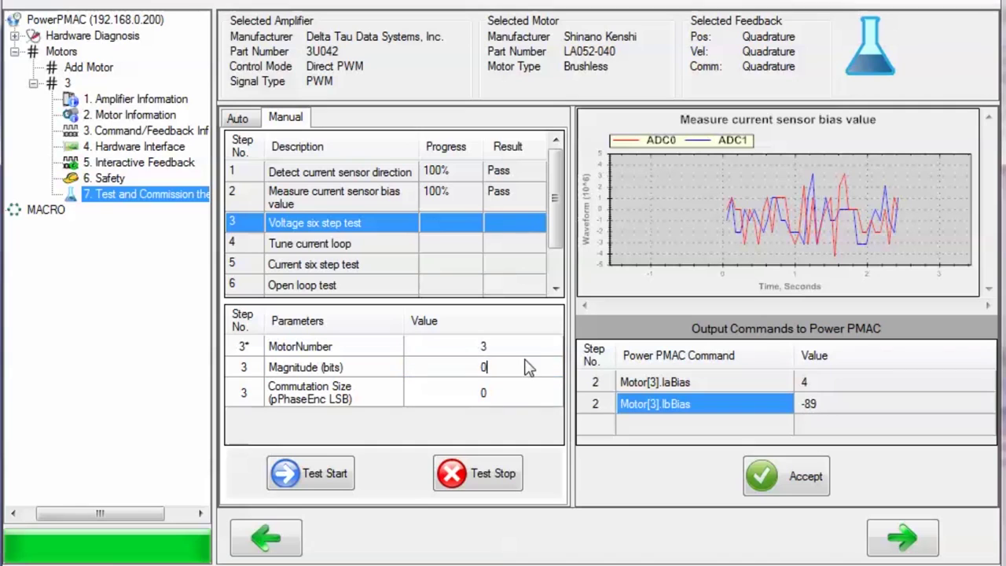
double_click(510, 368)
type("3000")
Set the Voltage six step test's commutation size to 256000 and run the test, checking its output commands.
left_click(544, 399)
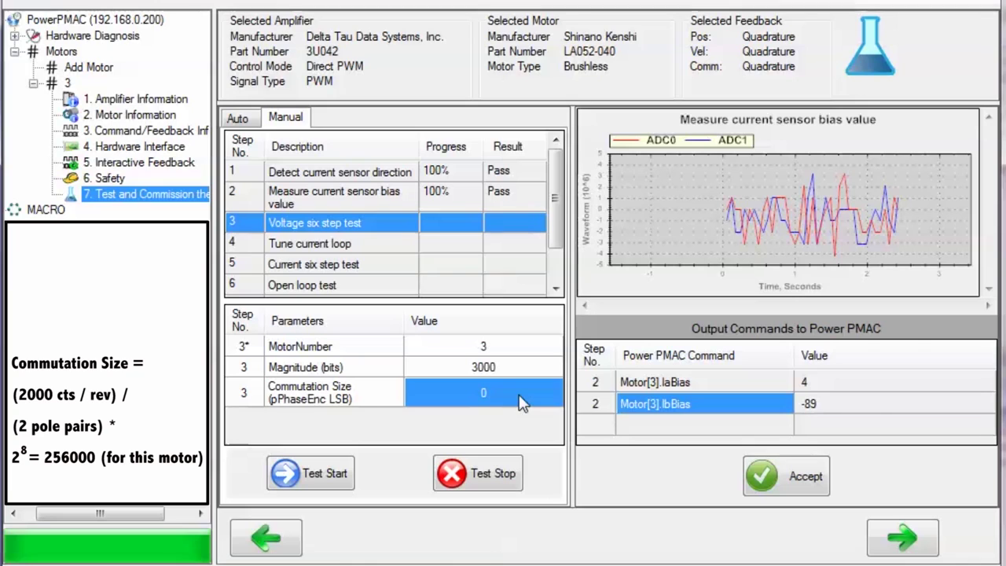
left_click(504, 393)
left_click(505, 394)
key("BackSpace")
type("256000")
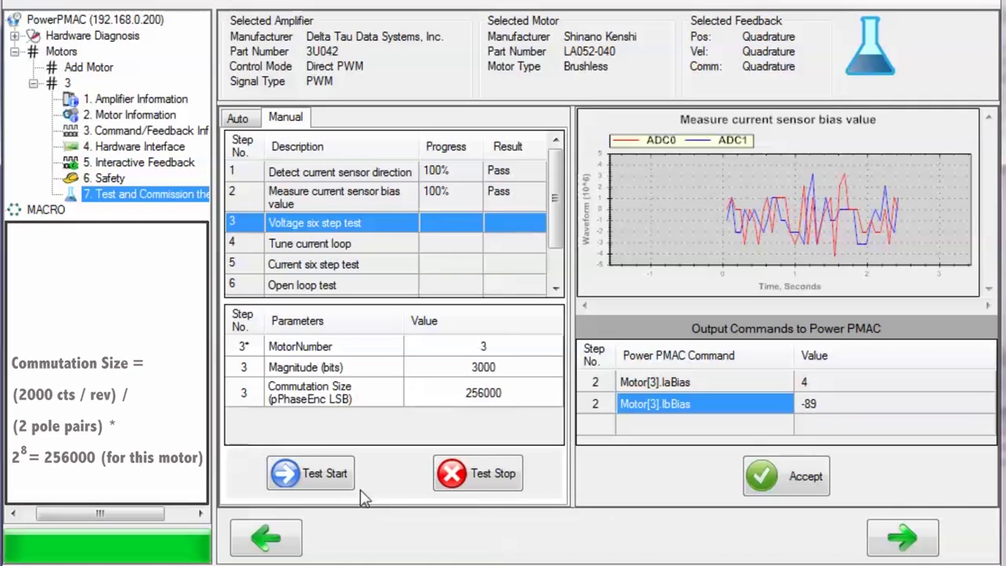
left_click(331, 481)
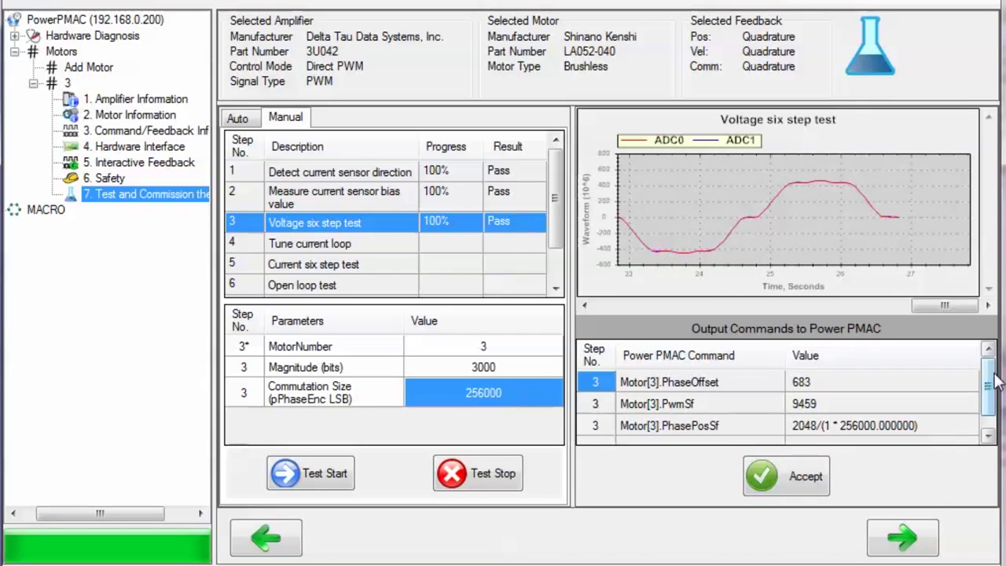
left_click_drag(991, 384, 991, 397)
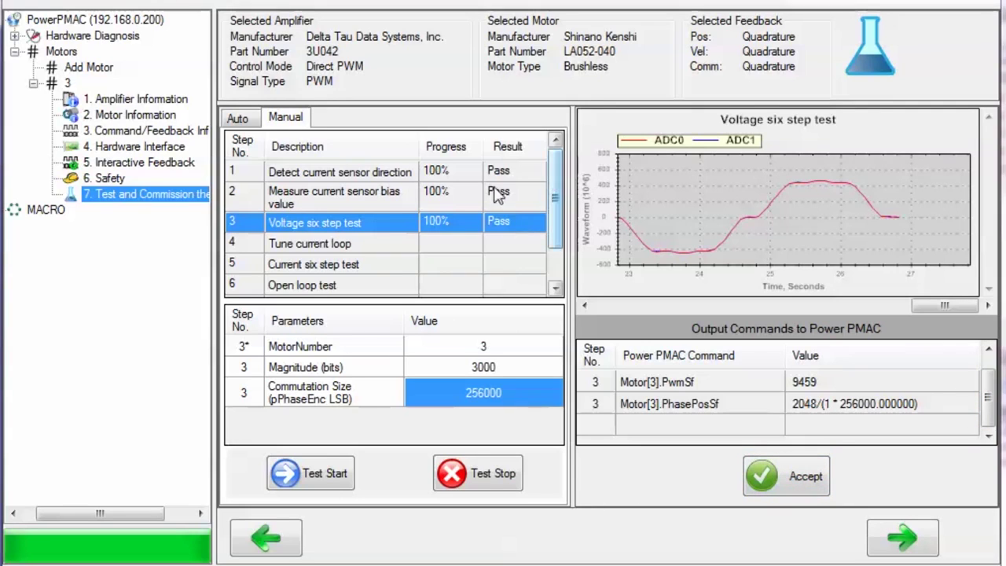
Select the Tune current loop test for motor 3 and set its magnitude to 3000 bits.
left_click(390, 250)
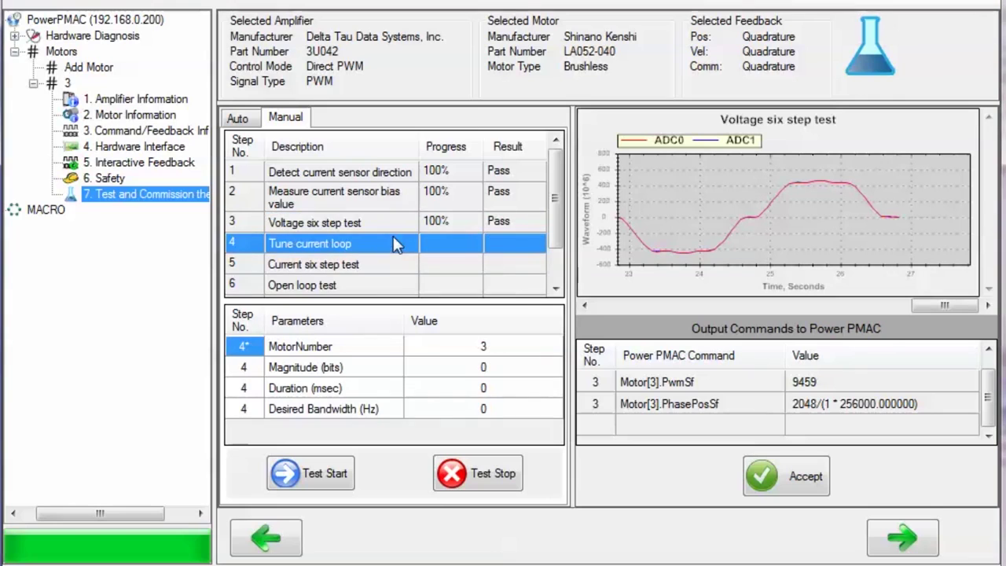
left_click(529, 351)
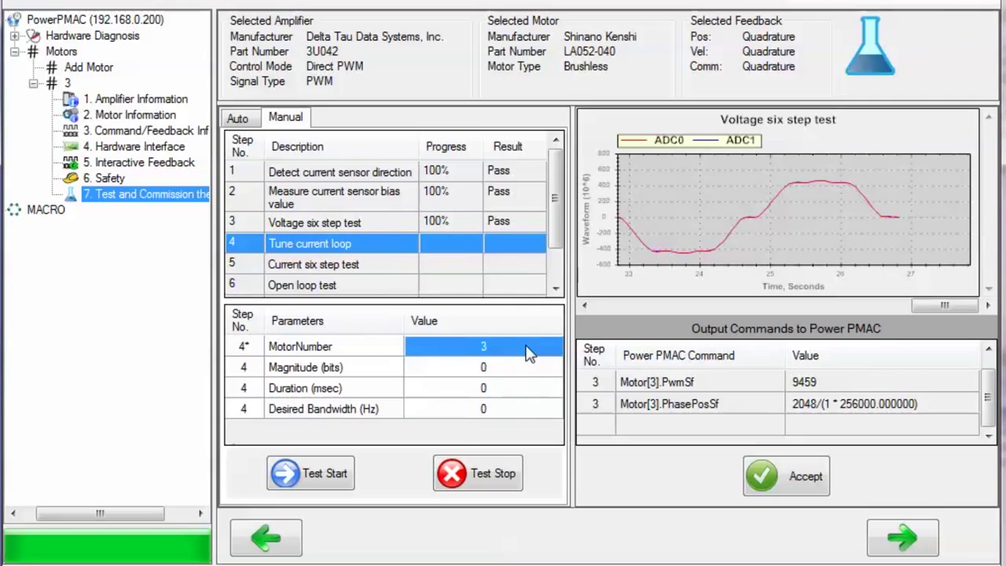
left_click(517, 368)
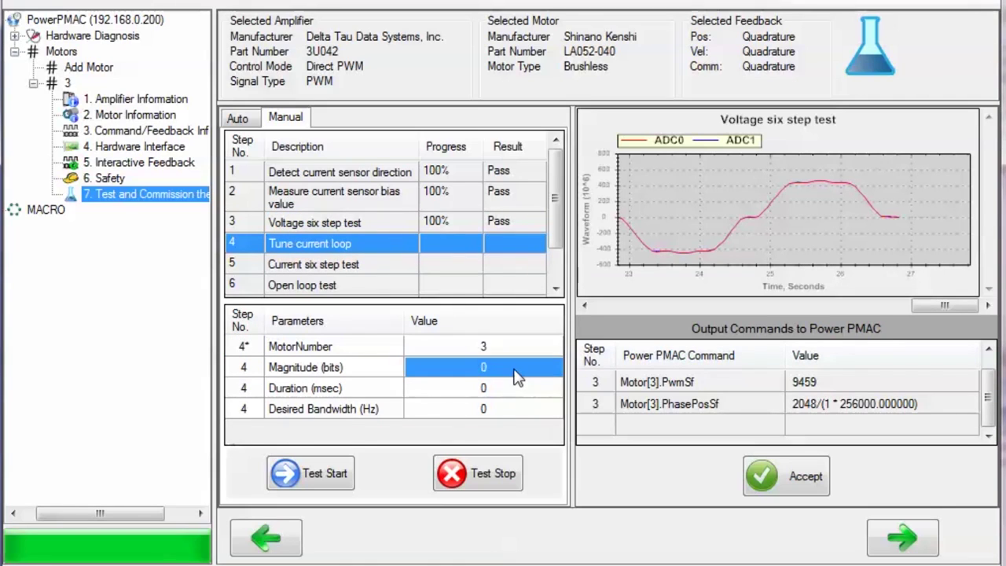
left_click(523, 367)
double_click(508, 367)
type("3000")
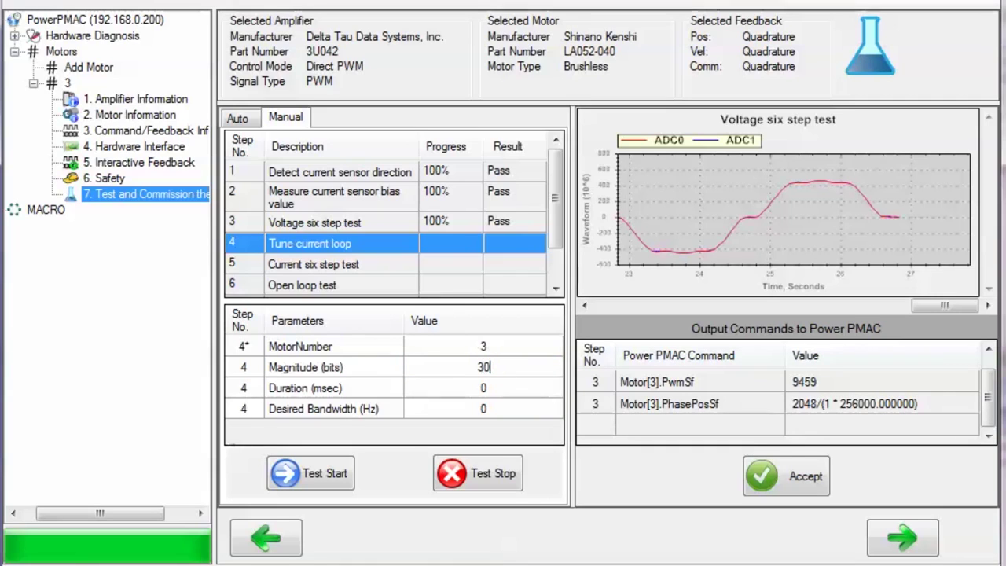
Set the Tune current loop test's duration to 100 msec and desired bandwidth to 300 Hz.
left_click(543, 424)
left_click(523, 386)
left_click(523, 385)
type("100")
key("Return")
left_click(516, 409)
left_click(516, 410)
type("300")
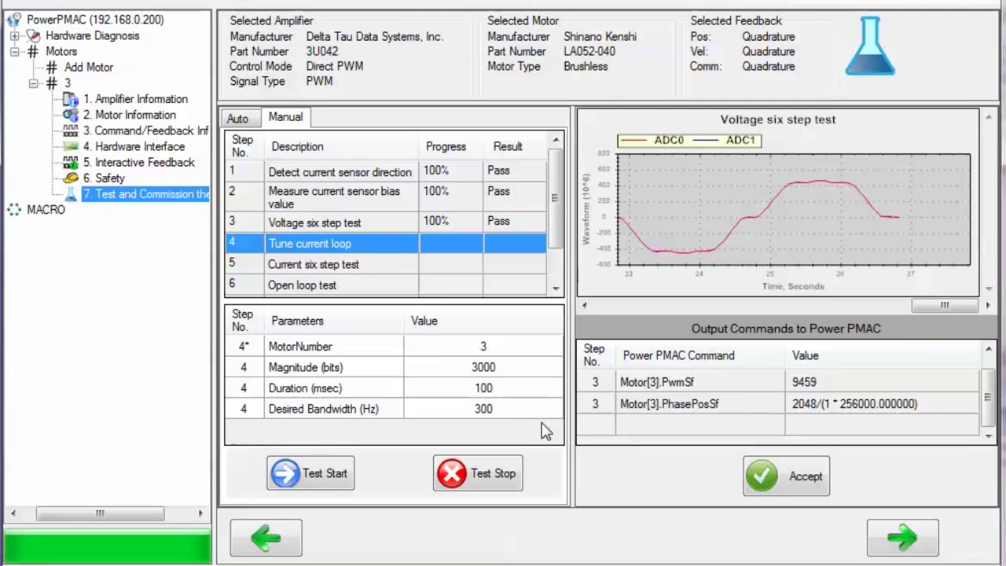
Run the Tune current loop test and review the output gain commands for motor 3.
left_click(546, 432)
left_click(334, 491)
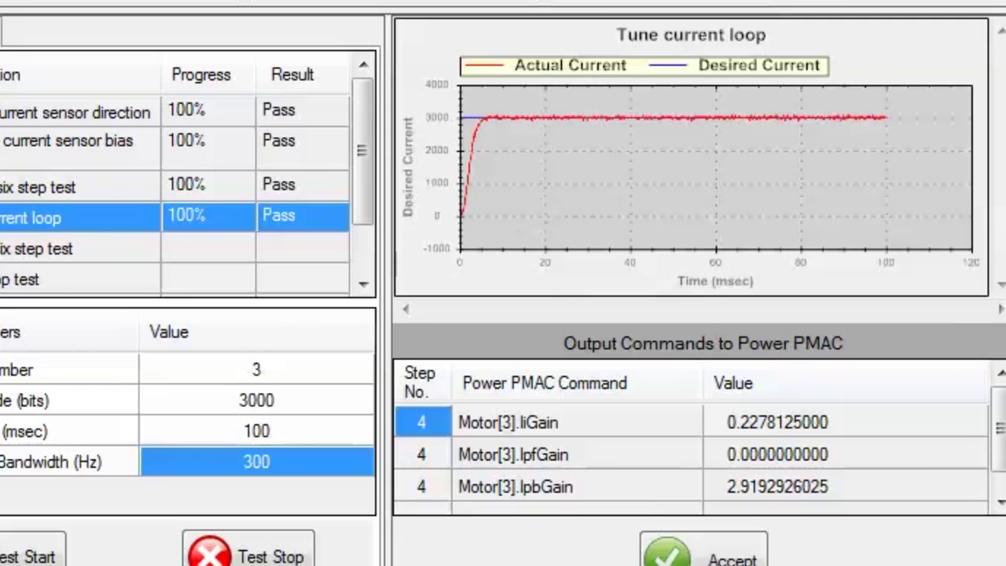
left_click_drag(999, 438, 1001, 449)
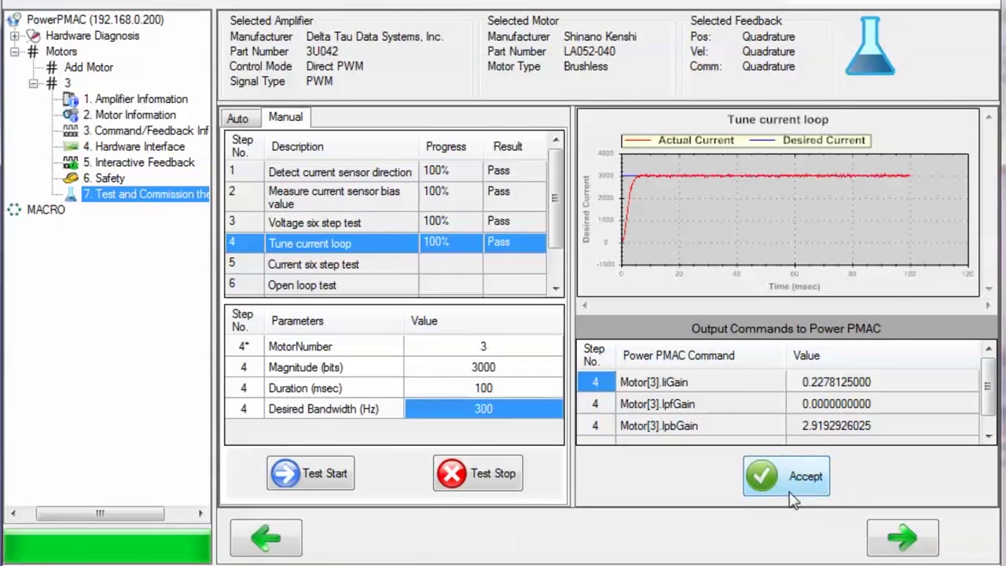
Select the Current six step test for motor 3 and set its magnitude to 3000 bits.
scroll(471, 236, "down", 1)
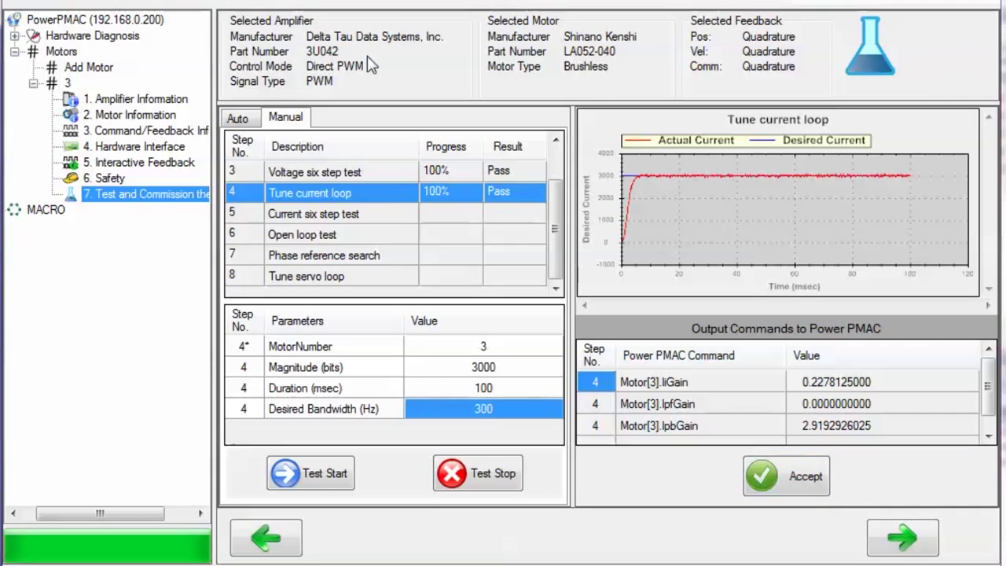
left_click(393, 216)
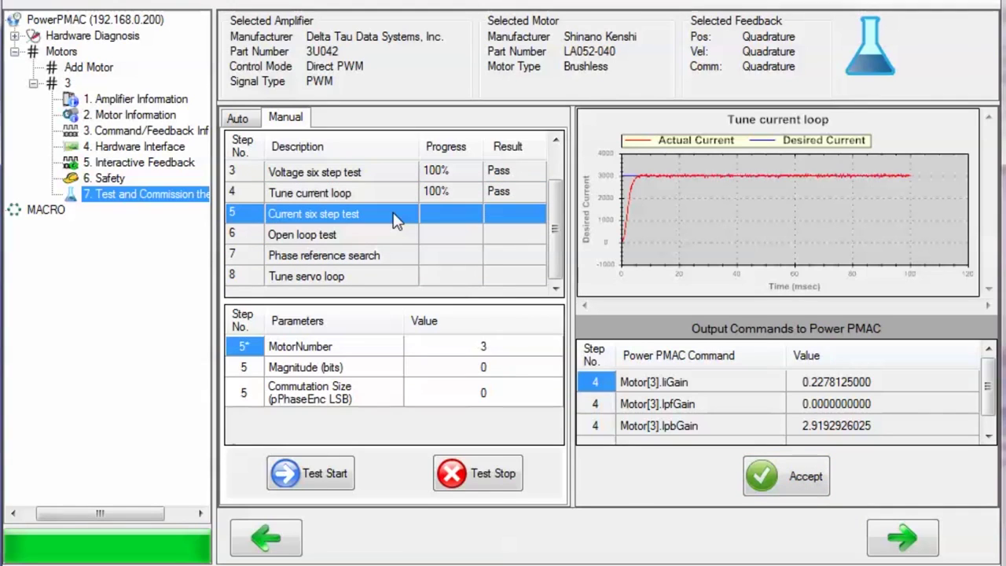
left_click(528, 350)
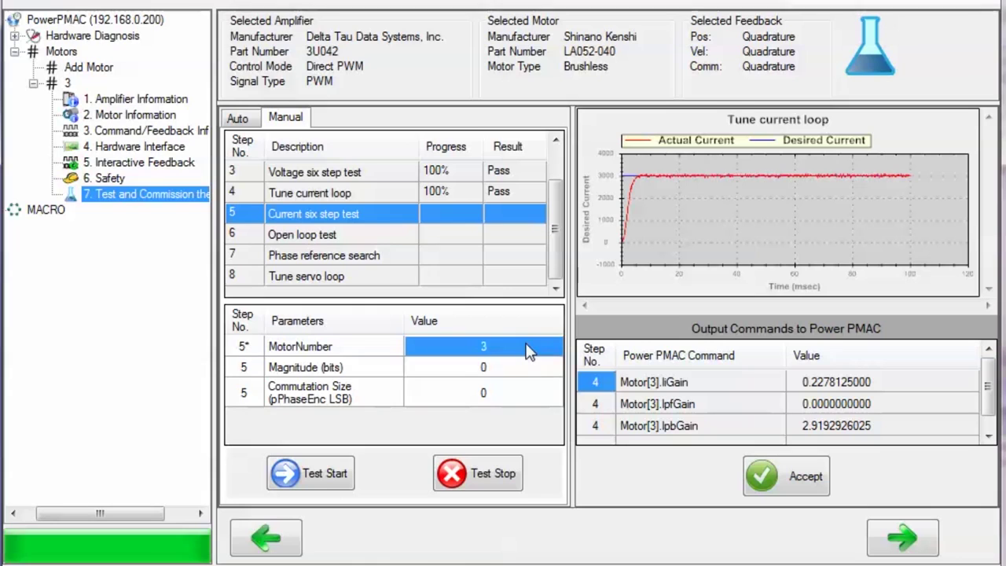
left_click(528, 368)
left_click(528, 376)
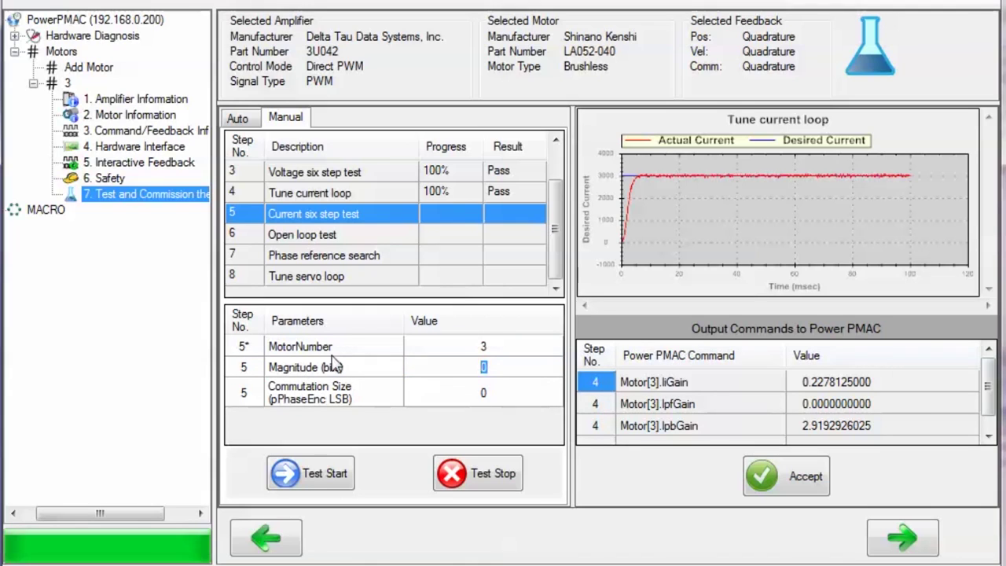
type("3000")
Set the Current six step test's commutation size to 256000 and run it, checking the PhasePosSf output command.
left_click(549, 383)
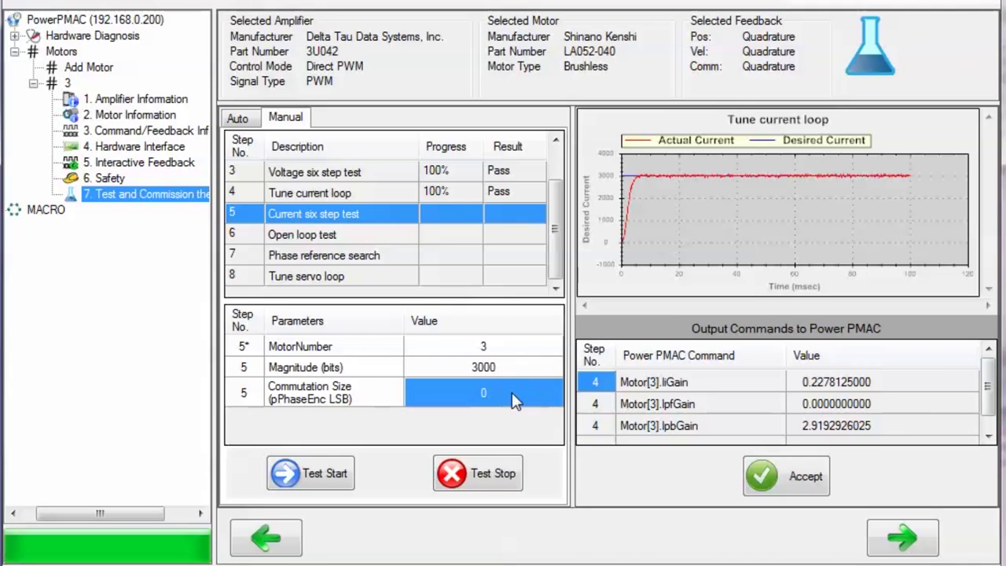
left_click(520, 393)
type("256000")
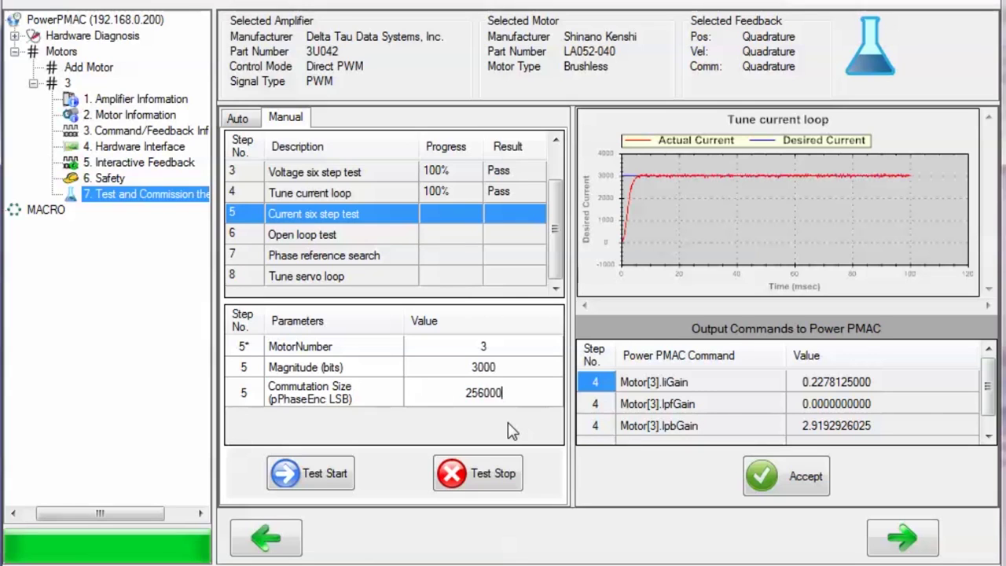
left_click(322, 471)
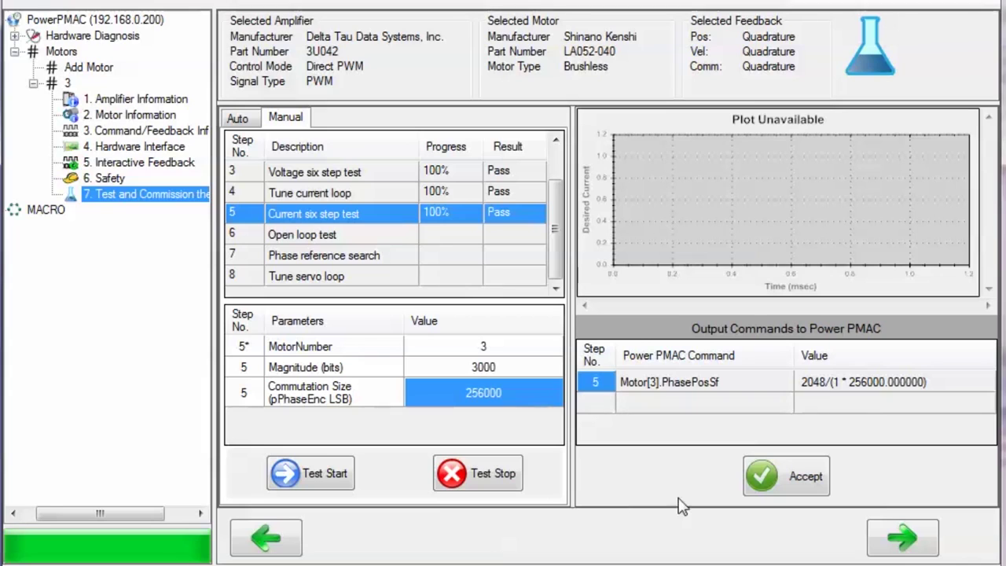
left_click(763, 385)
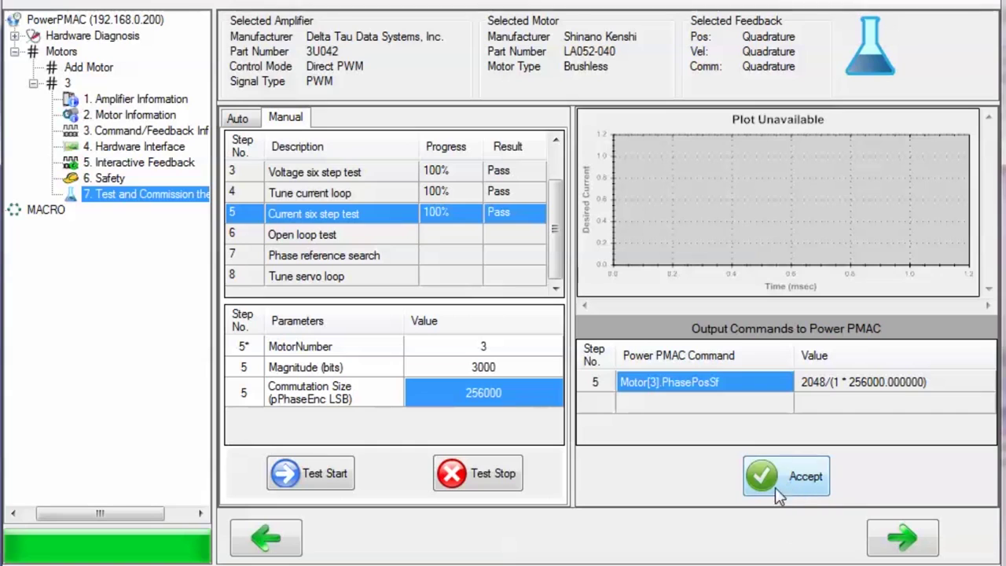
Select the Open loop test for motor 3 and set its magnitude to 7%.
left_click(374, 238)
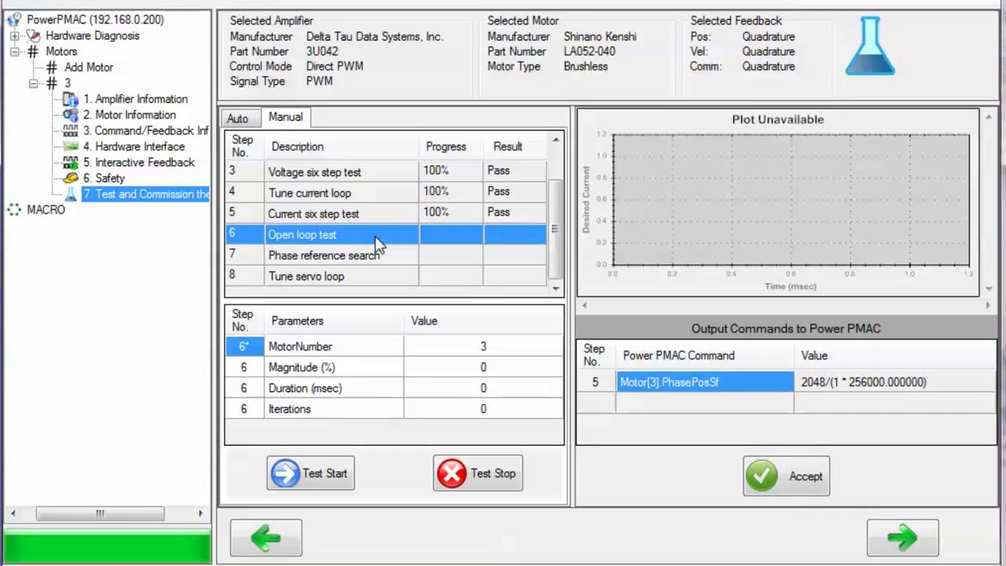
left_click(525, 346)
left_click(515, 363)
left_click(515, 363)
type("7")
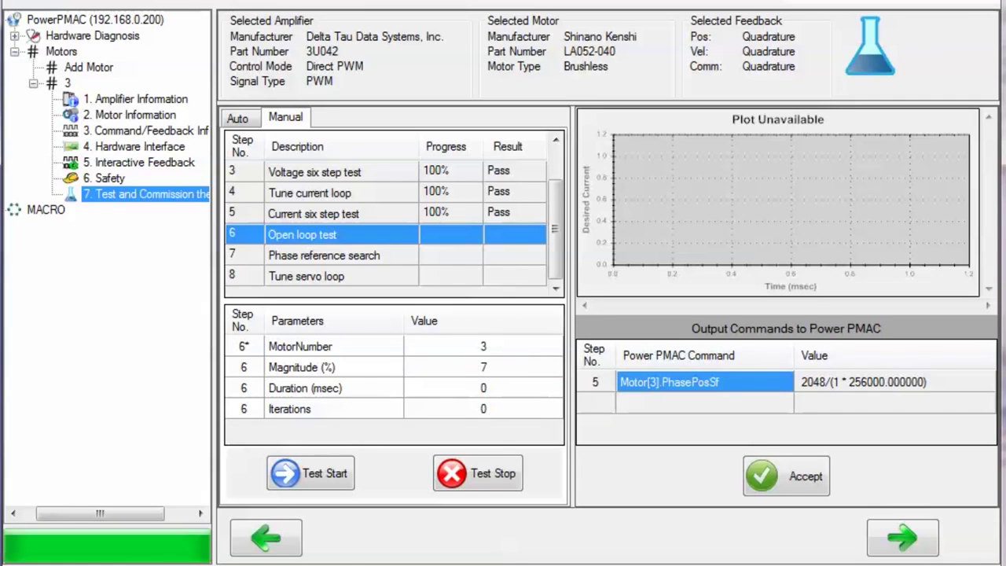
Set the Open loop test's duration to 100 msec and iterations to 2, and run the test.
left_click(520, 386)
left_click(519, 385)
type("100")
left_click(509, 412)
left_click(513, 411)
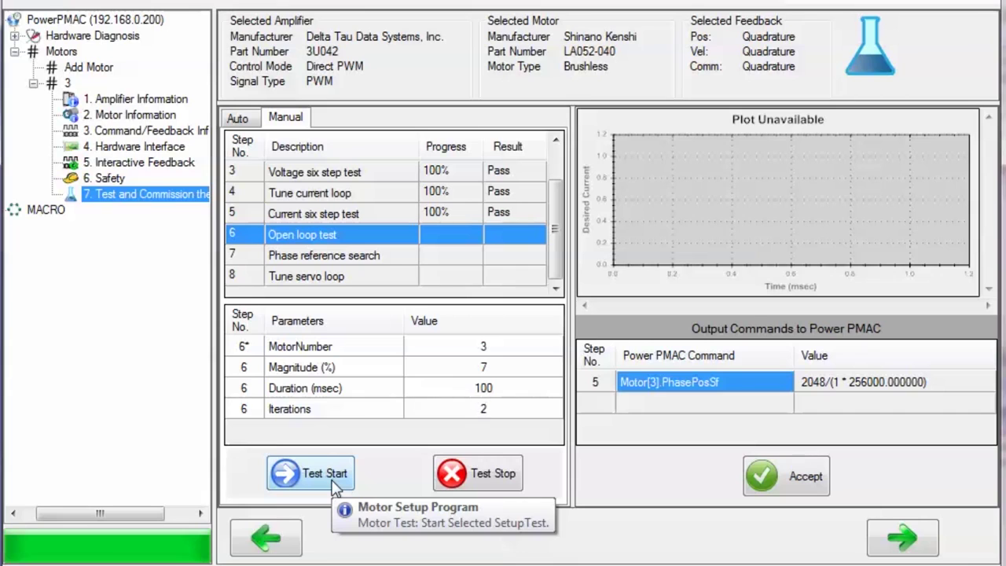
left_click(333, 477)
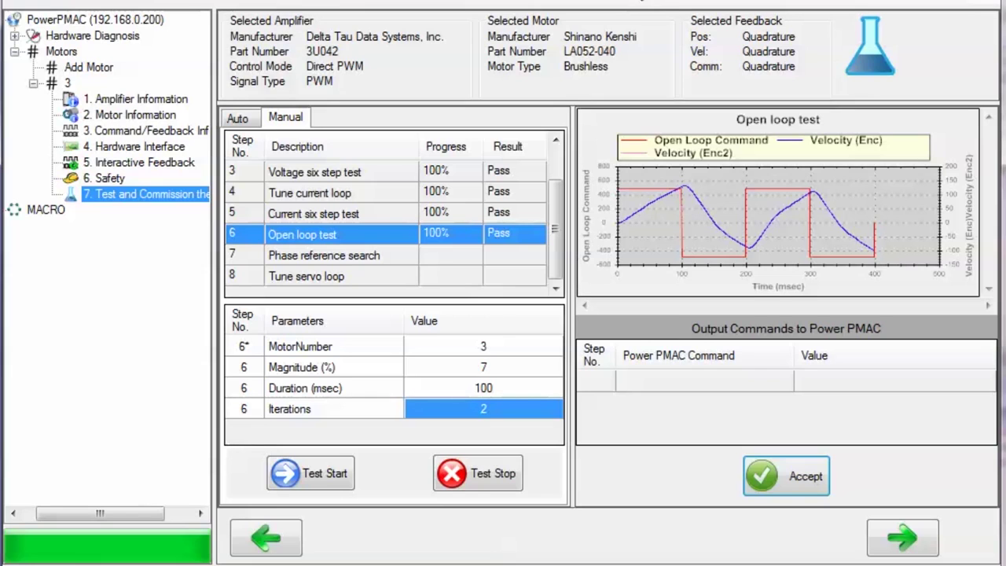
Select the Phase reference search for motor 3, keep phasing method 1 and set the magnitude to 3000 bits.
left_click(385, 257)
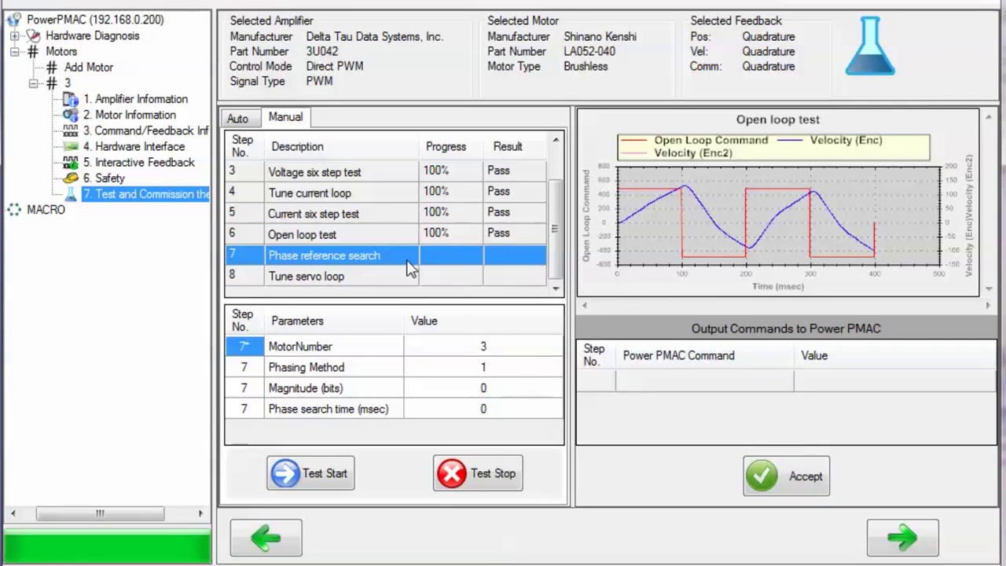
left_click(513, 350)
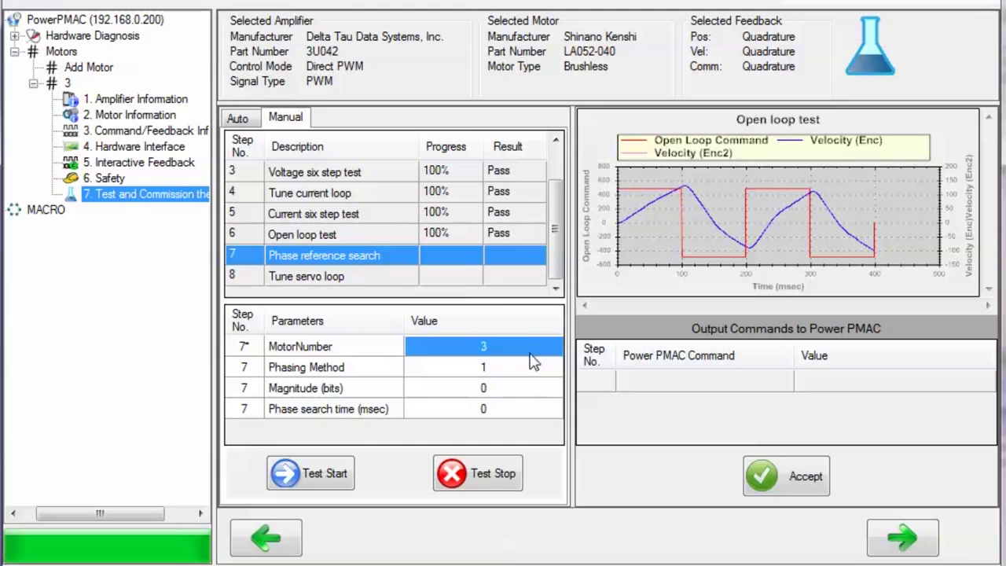
left_click(513, 371)
left_click(511, 365)
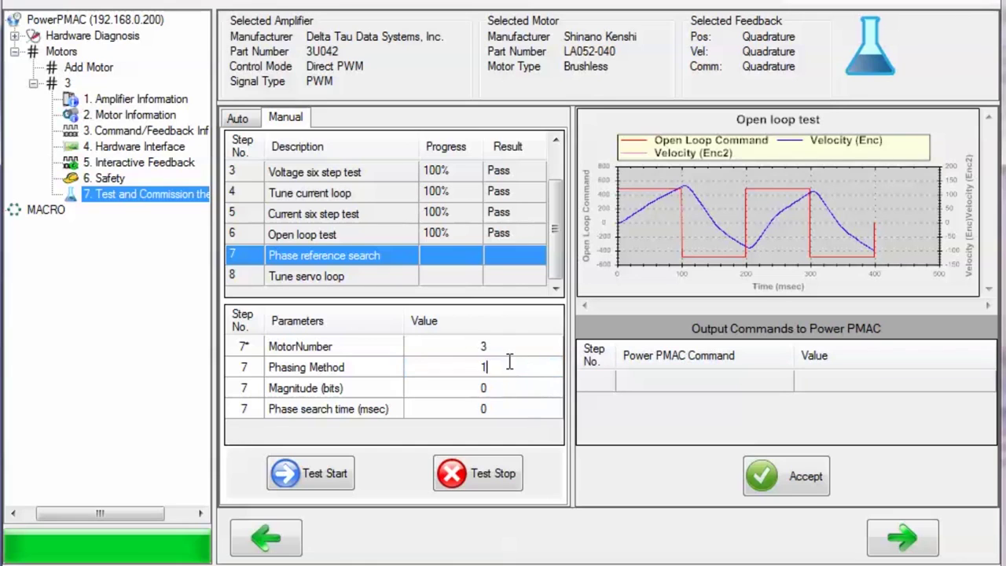
left_click(547, 393)
left_click(548, 397)
key("BackSpace")
type("3000")
Set the phase search time to 500 msec and run the Phase reference search.
left_click(523, 408)
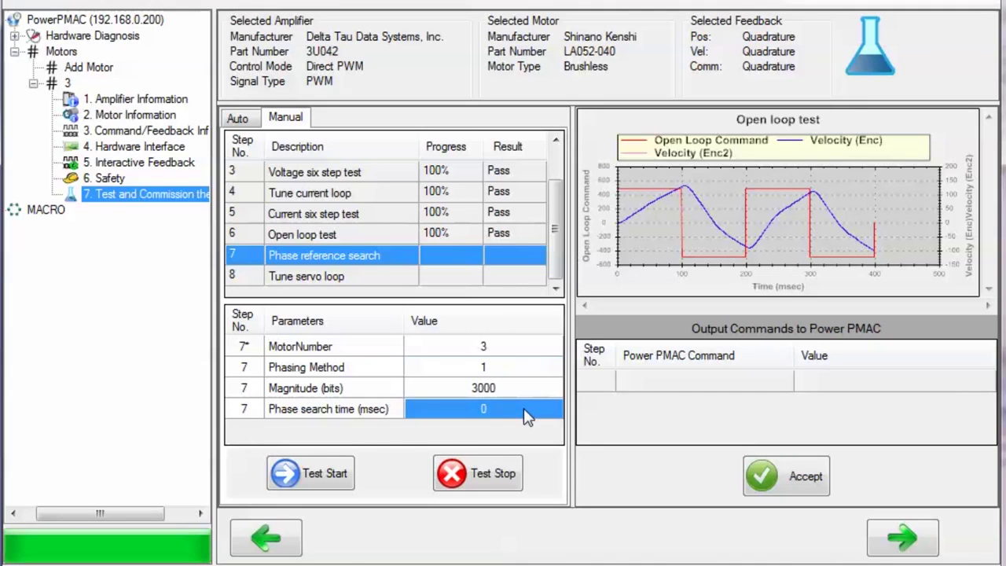
left_click(526, 416)
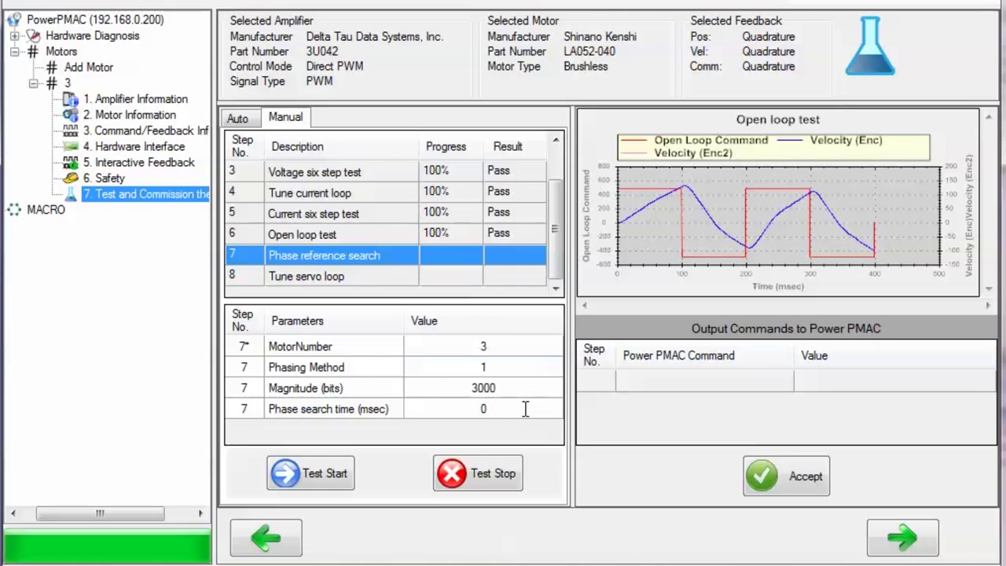
type("500")
left_click(332, 476)
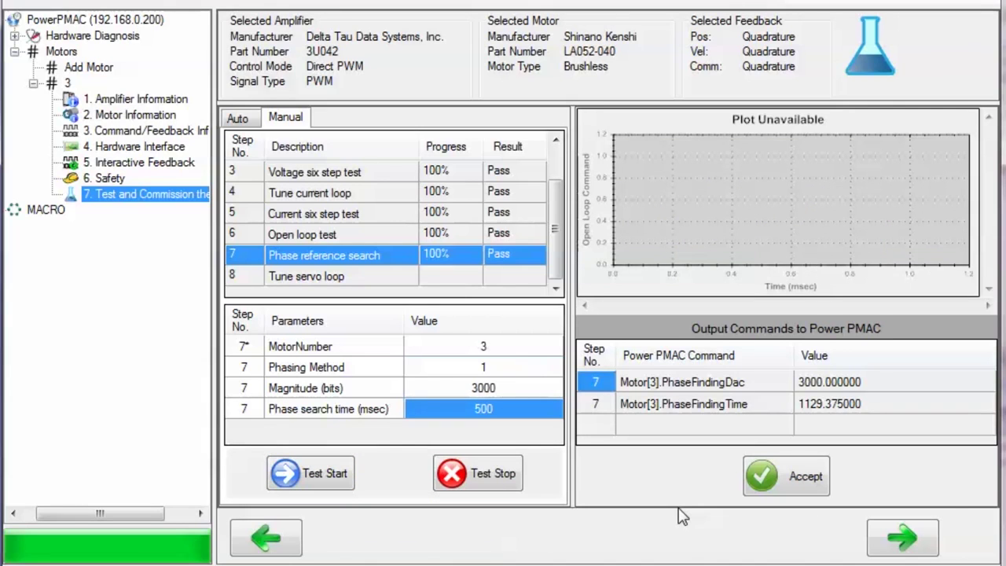
Select the Tune servo loop test for motor 3 and set its magnitude to 7%.
left_click(751, 381)
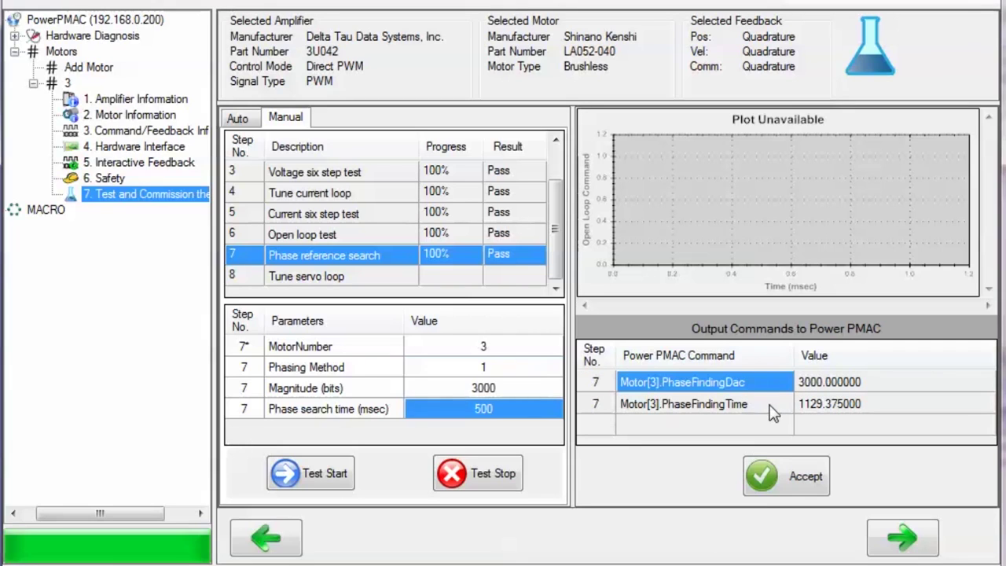
left_click(766, 404)
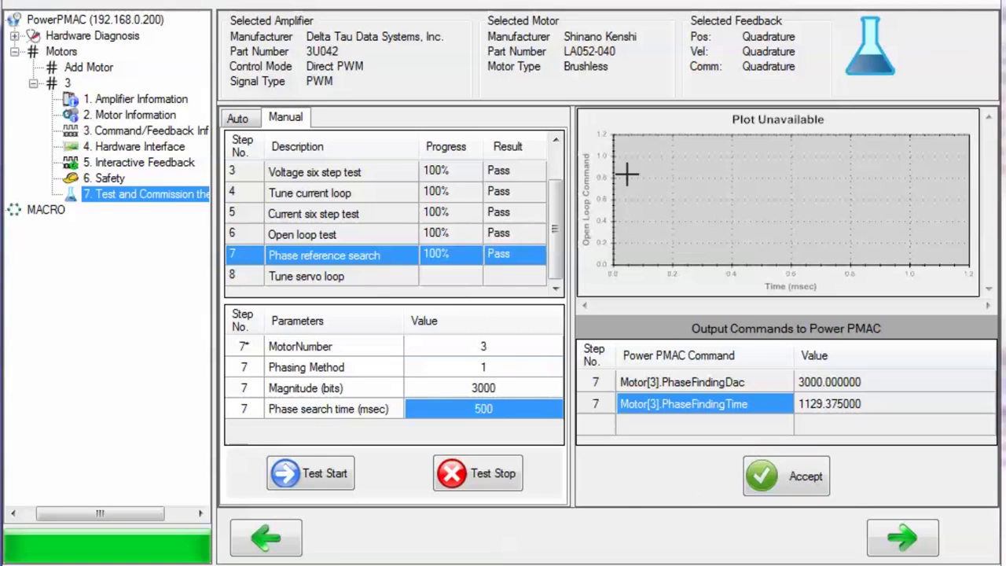
left_click(380, 279)
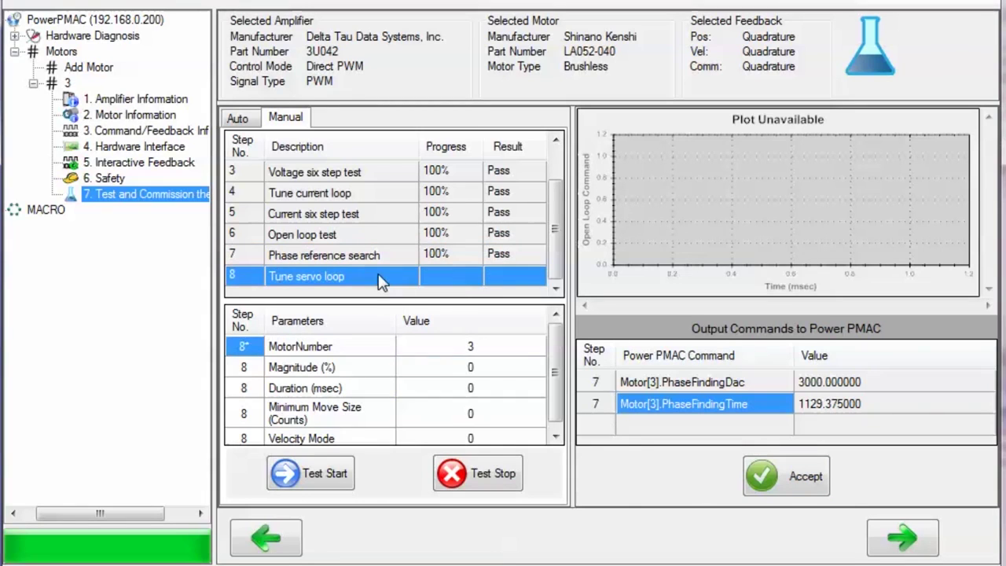
left_click(509, 350)
left_click(503, 376)
left_click(503, 376)
type("7")
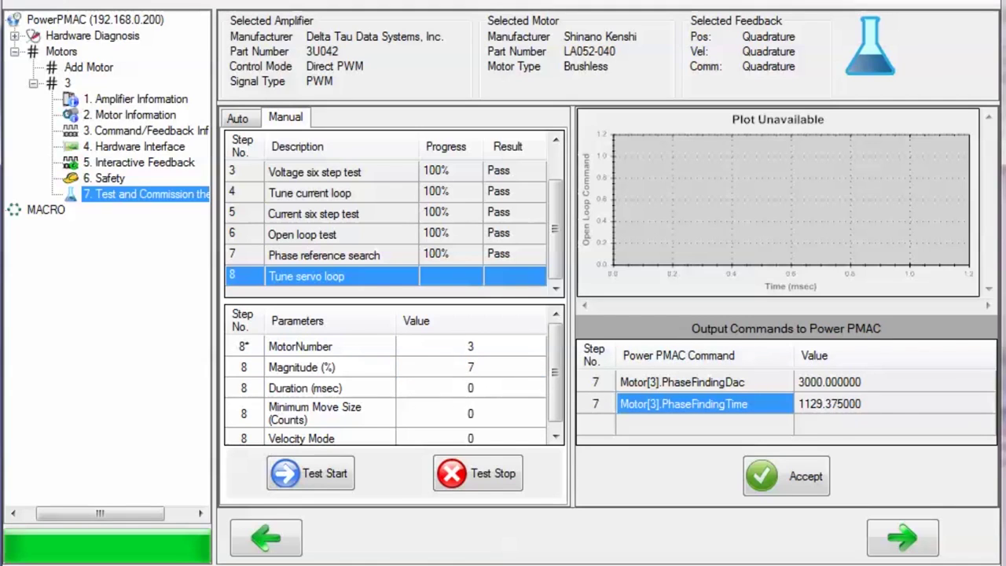
Set the servo loop tuning duration to 250 msec and the minimum move size to 500 counts.
left_click(490, 391)
left_click(490, 390)
double_click(511, 388)
type("250")
left_click(500, 407)
left_click(516, 408)
type("500")
Keep velocity mode at 0 and run the Tune servo loop test.
left_click(555, 437)
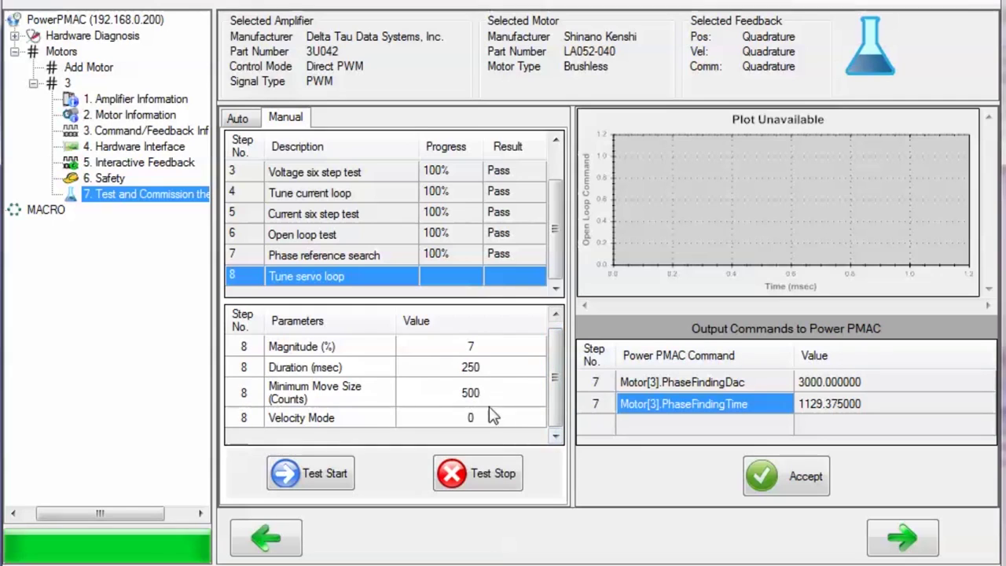
left_click(496, 417)
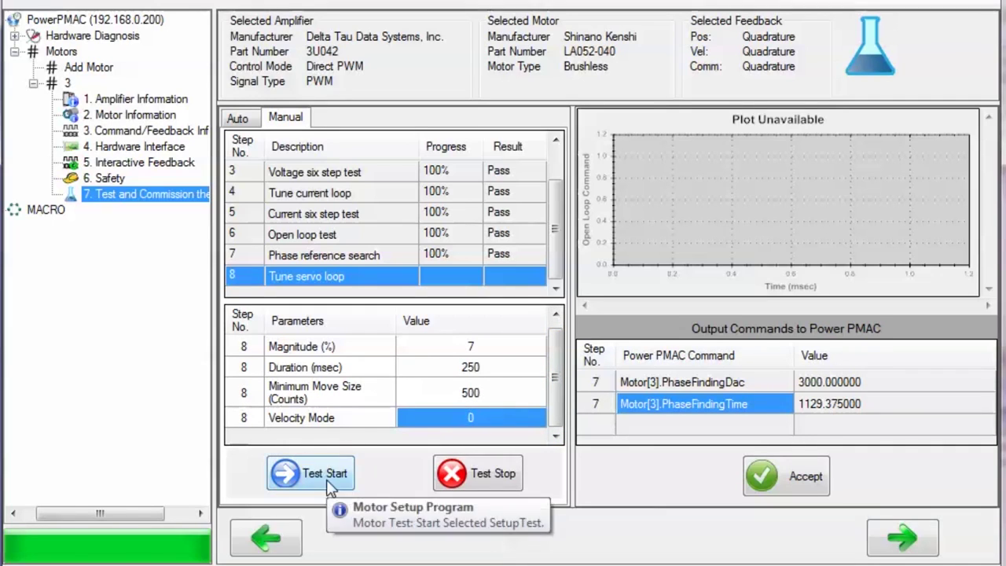
left_click(348, 484)
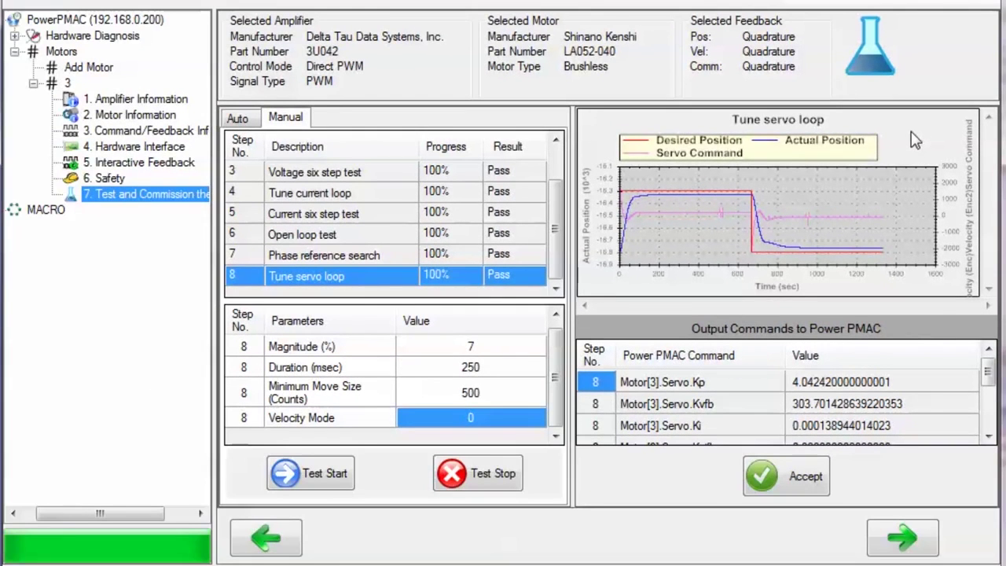
Review the servo gain commands produced by the tuning for motor 3 and accept them.
scroll(992, 393, "down", 1)
scroll(991, 393, "down", 3)
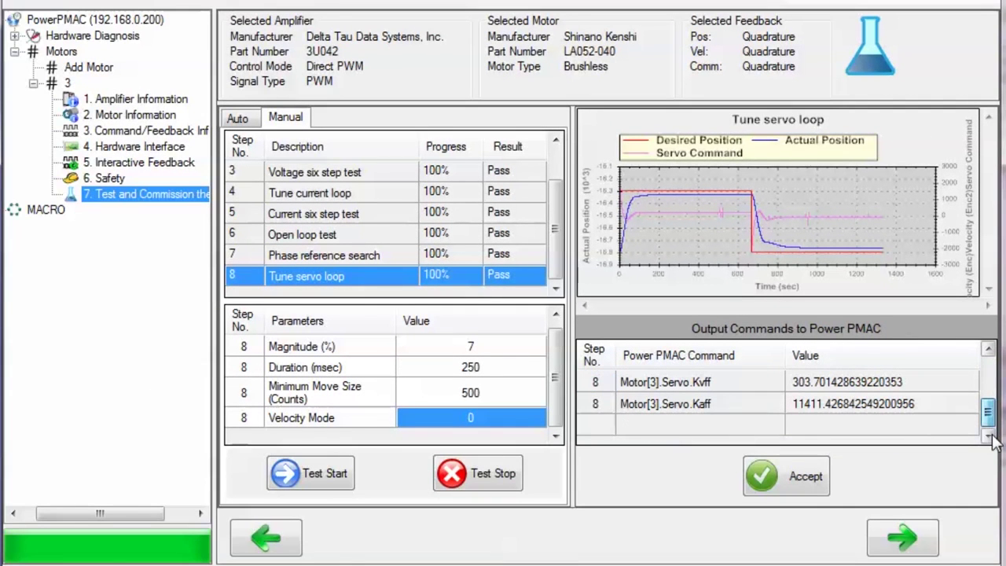
left_click(788, 492)
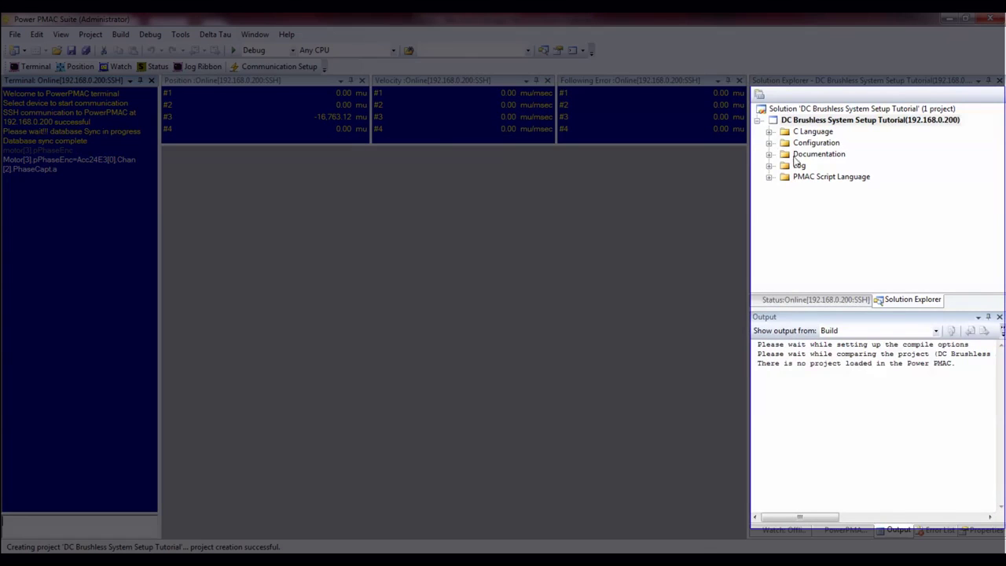
In the Power PMAC Suite project, generate a configuration file named motor3working from the Configuration folder.
left_click(769, 143)
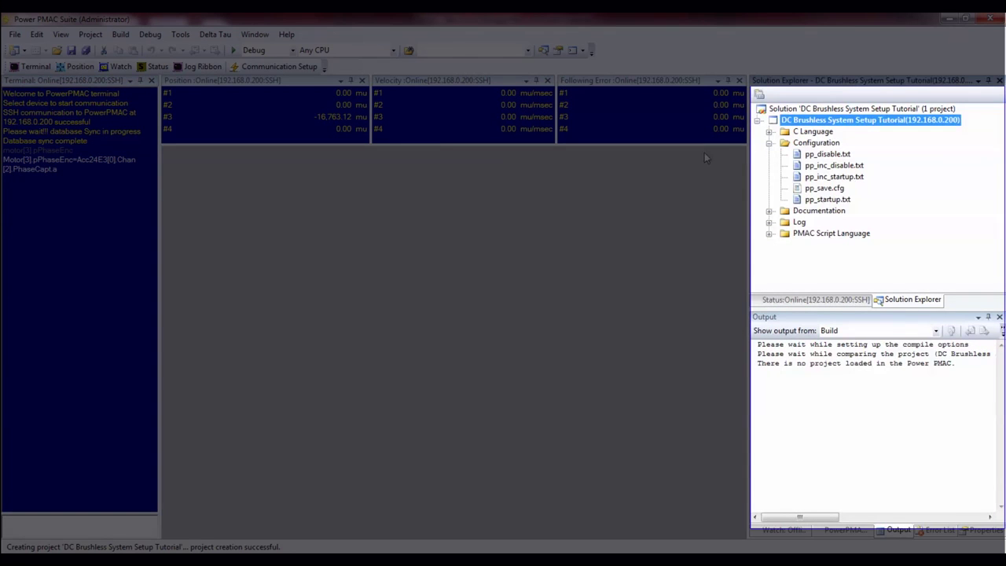
right_click(826, 145)
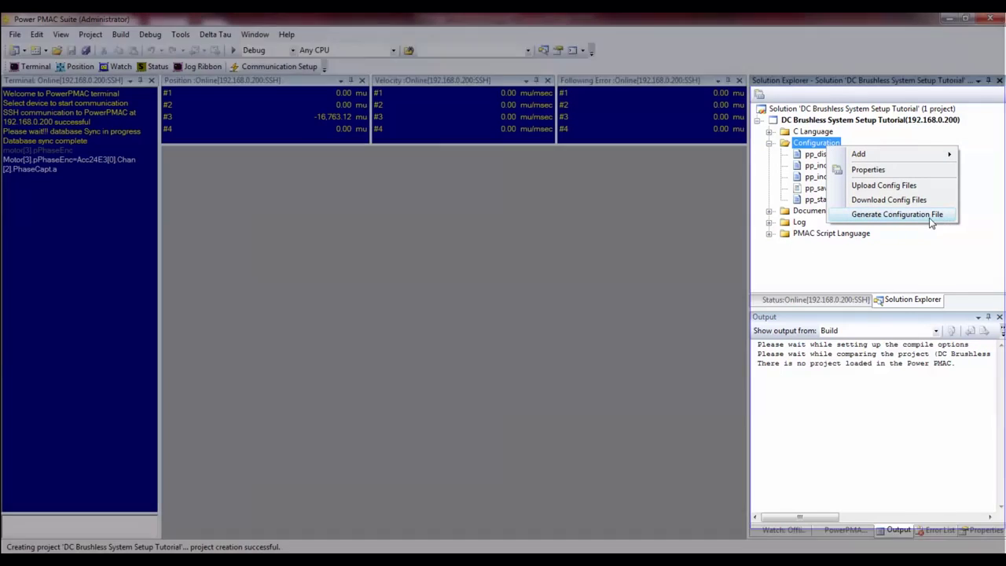
left_click(931, 215)
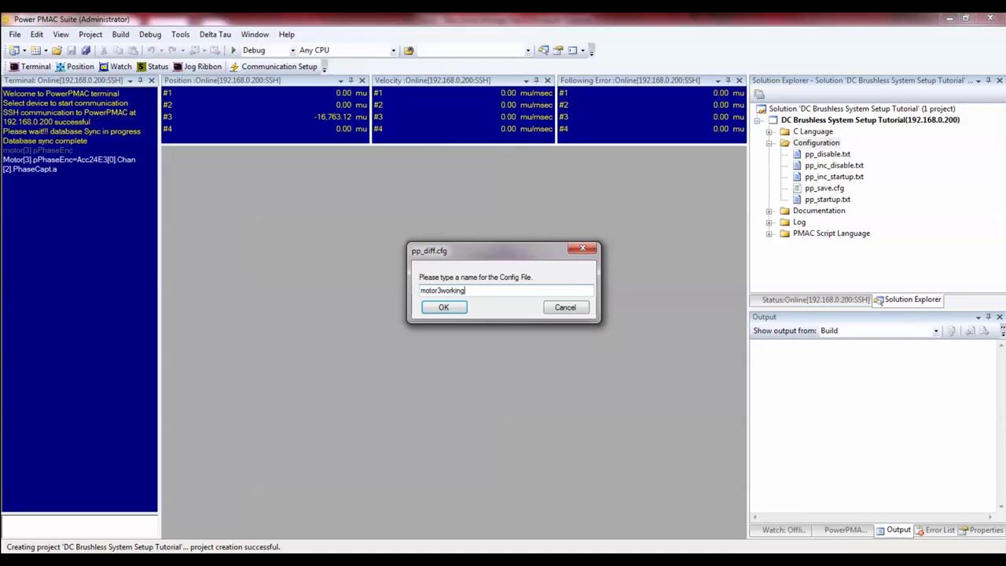
key("Return")
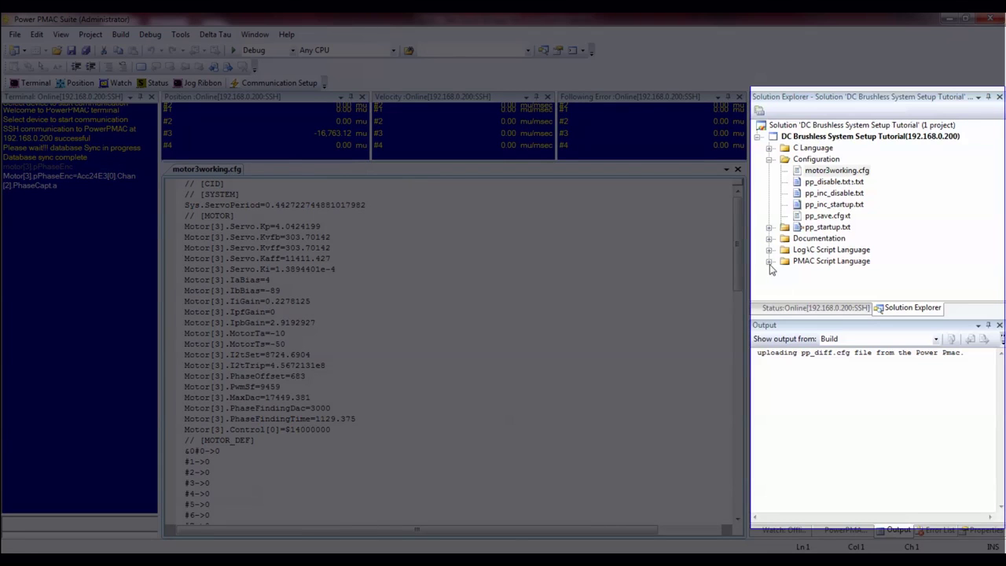
Open global definitions.pmh from the Global Includes folder under PMAC Script Language.
left_click(769, 261)
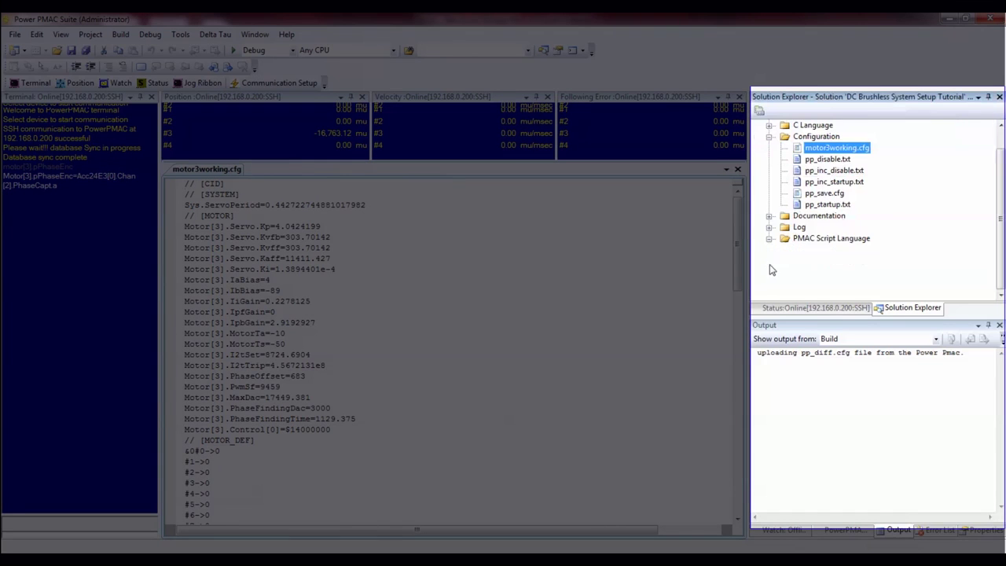
left_click(781, 249)
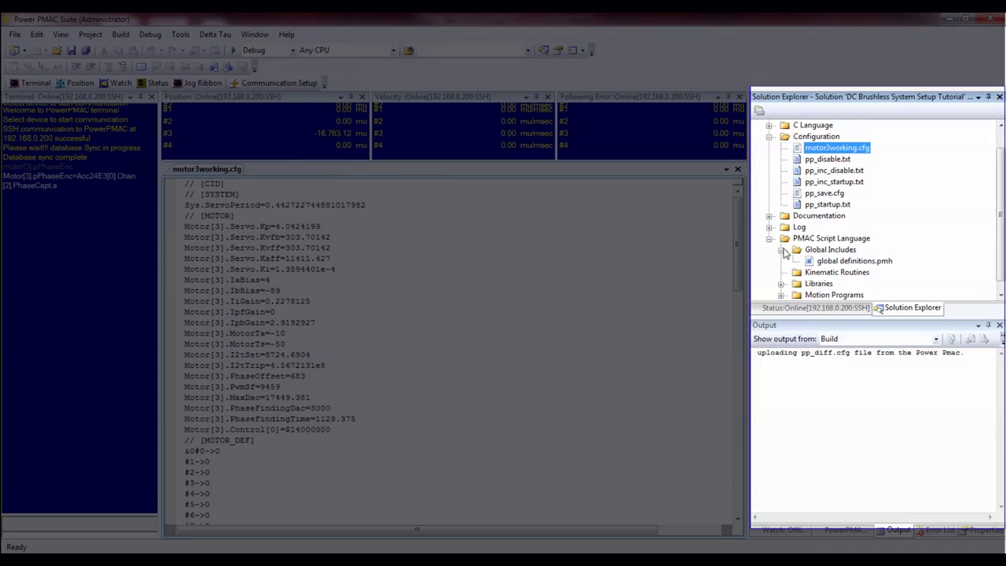
double_click(854, 261)
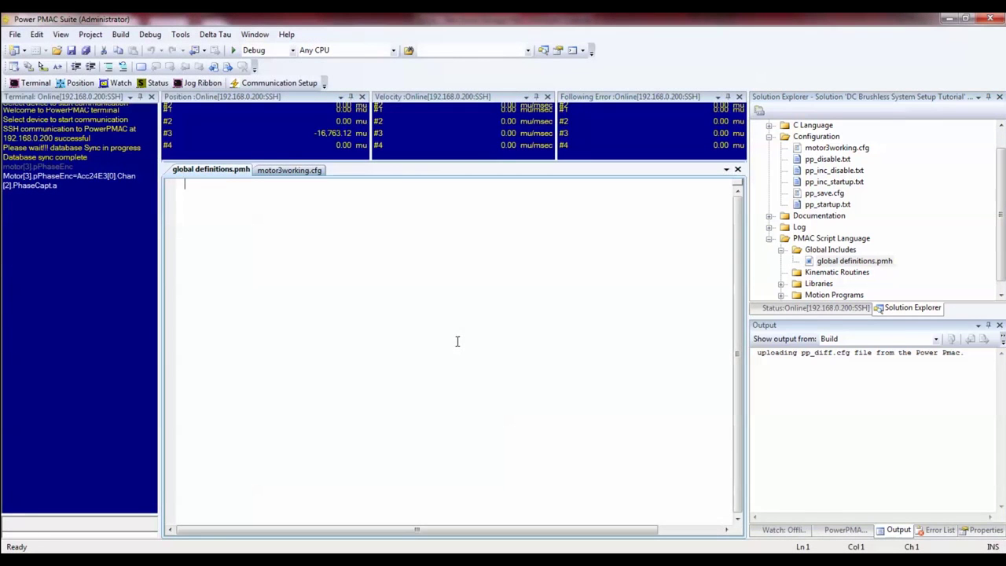